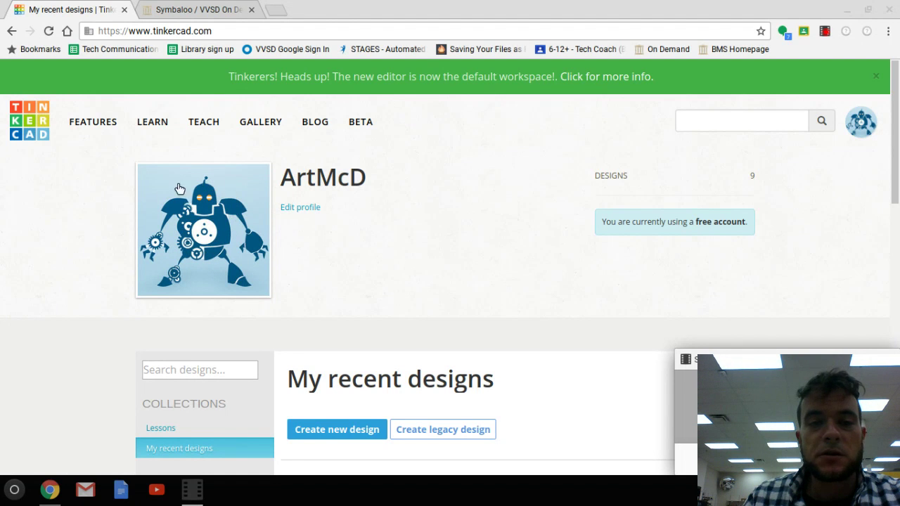
Step: Open the Tremendous Gaaris-Jaiks design from My recent designs in the 3D editor
click(289, 207)
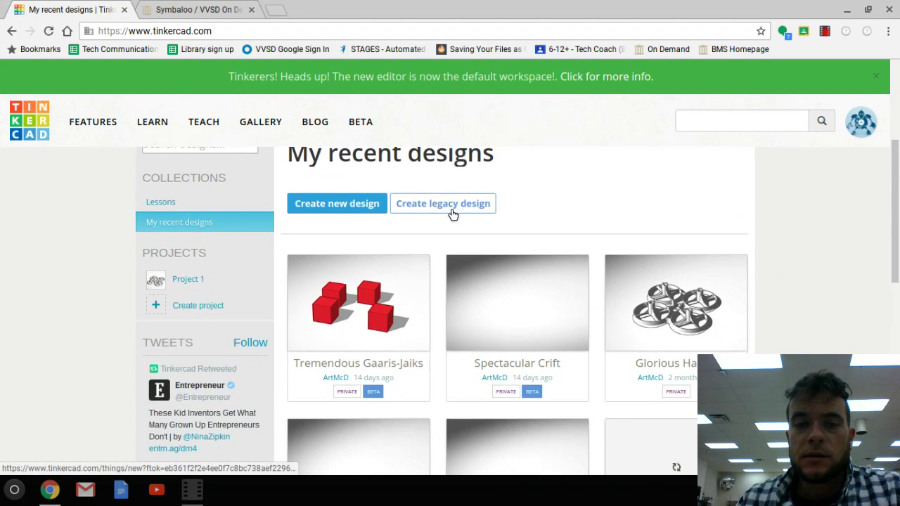
mouse_move(409, 277)
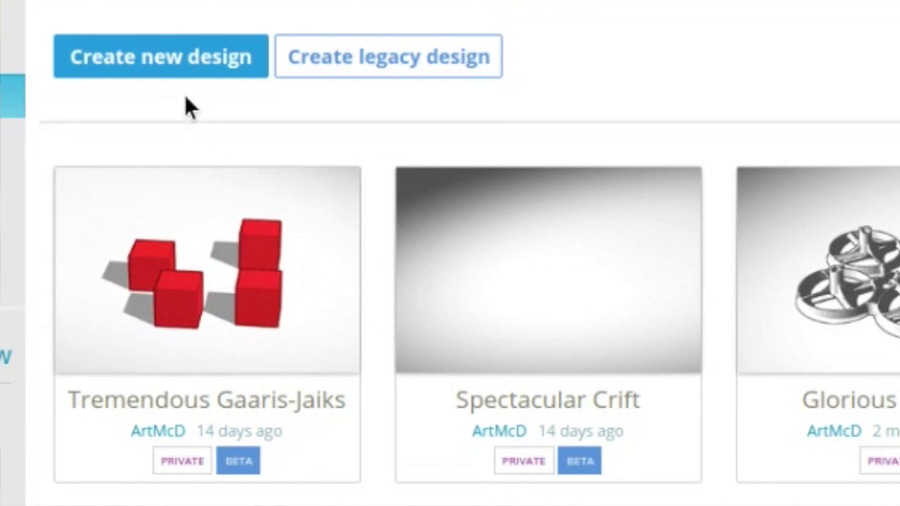
mouse_move(207, 265)
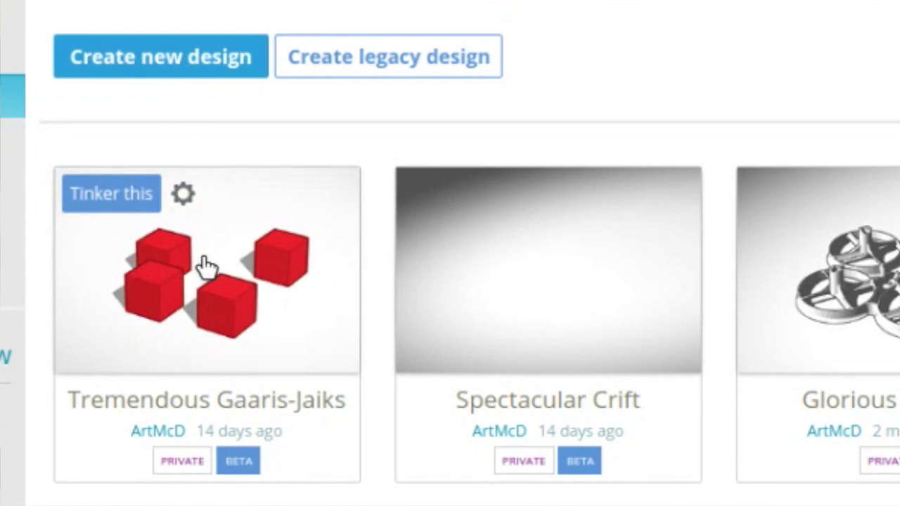
click(107, 202)
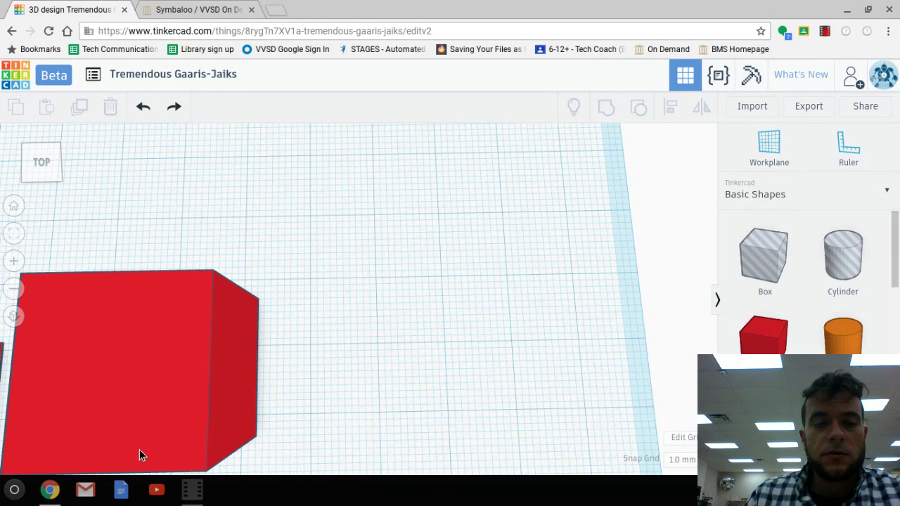
Step: Zoom and orbit in close on the four red cubes at a tilted angle, then deselect
scroll(172, 329, down, 10)
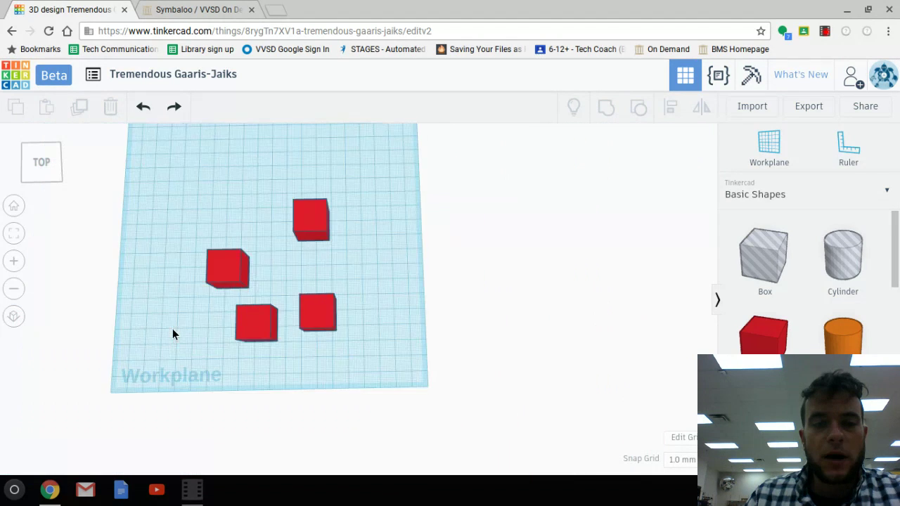
mouse_move(323, 303)
right_down()
mouse_move(296, 235)
mouse_move(277, 253)
mouse_move(273, 277)
mouse_move(328, 299)
right_up()
scroll(329, 293, up, 5)
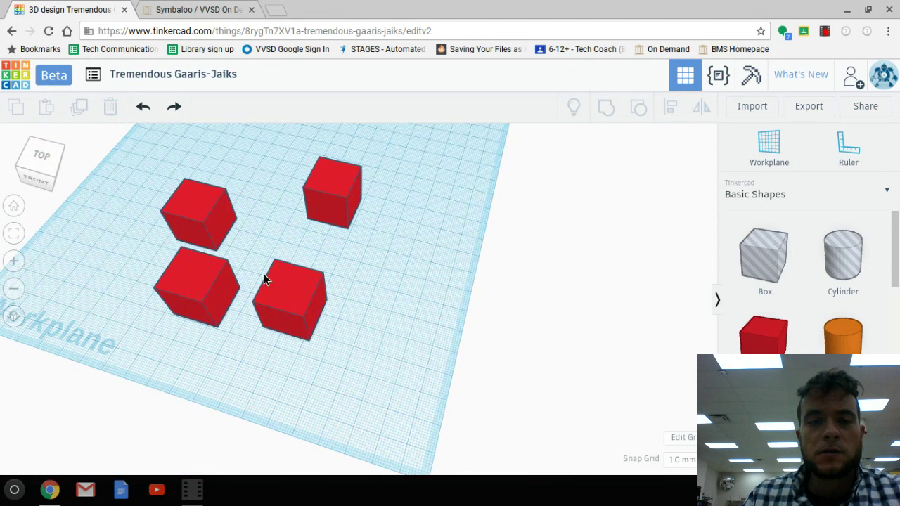
right_drag(254, 268, 354, 327)
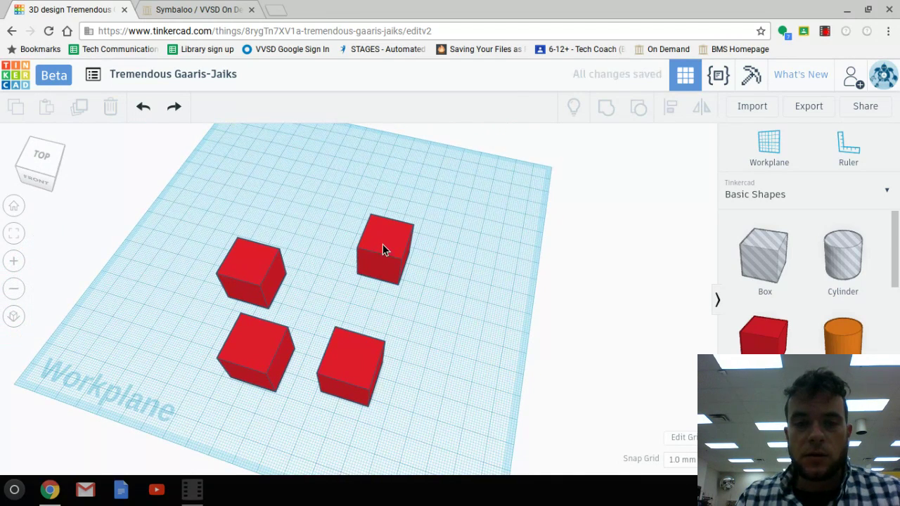
scroll(383, 244, up, 6)
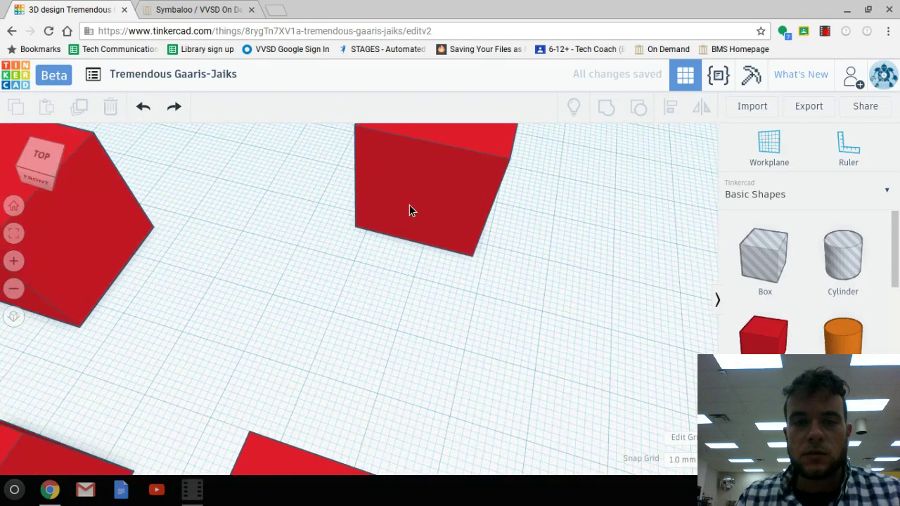
click(432, 189)
right_drag(431, 189, 309, 292)
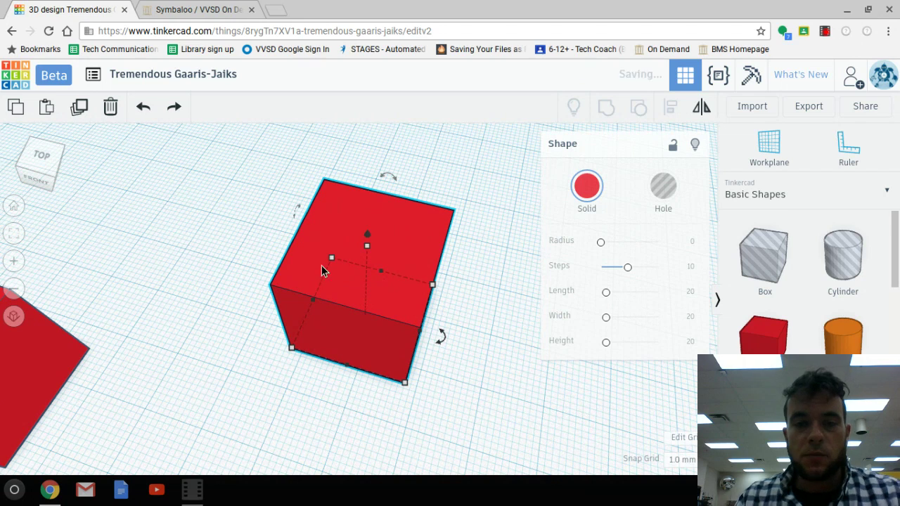
click(507, 253)
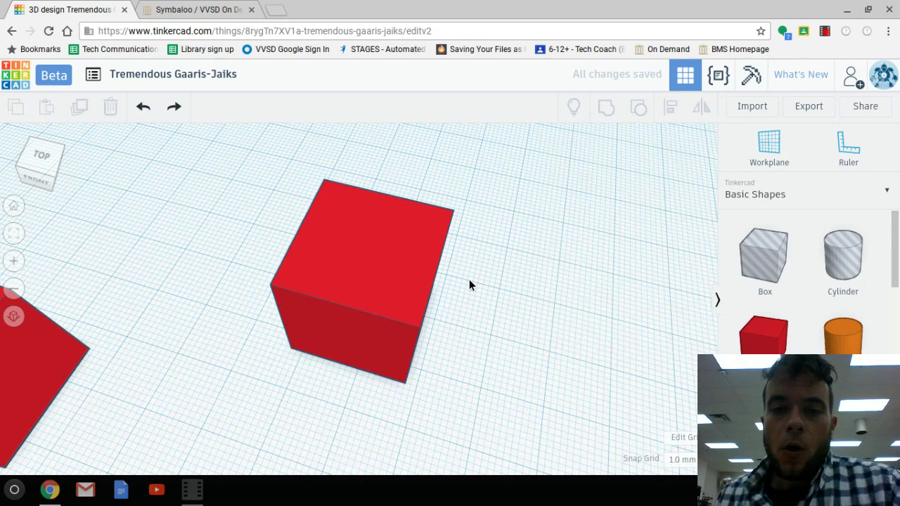
Step: Select one red cube and read its 20.00 length, width and height
click(391, 261)
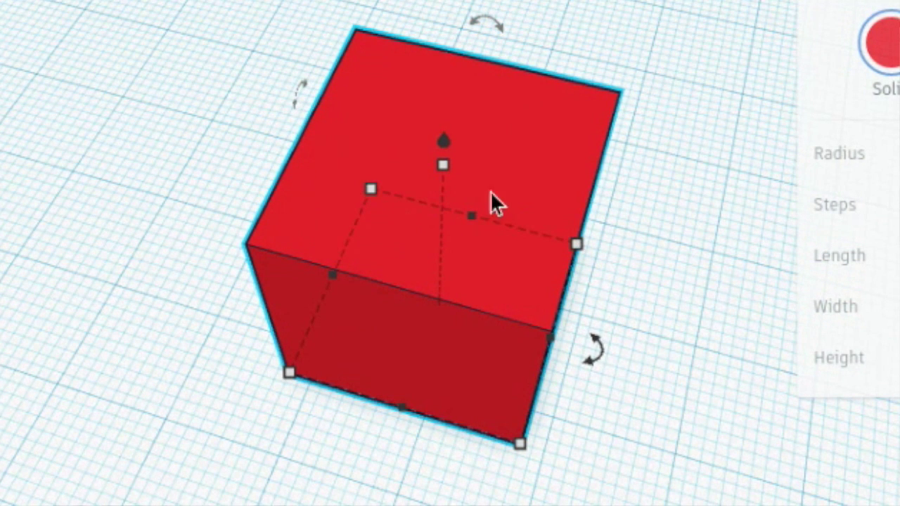
mouse_move(444, 168)
mouse_move(290, 376)
mouse_move(519, 444)
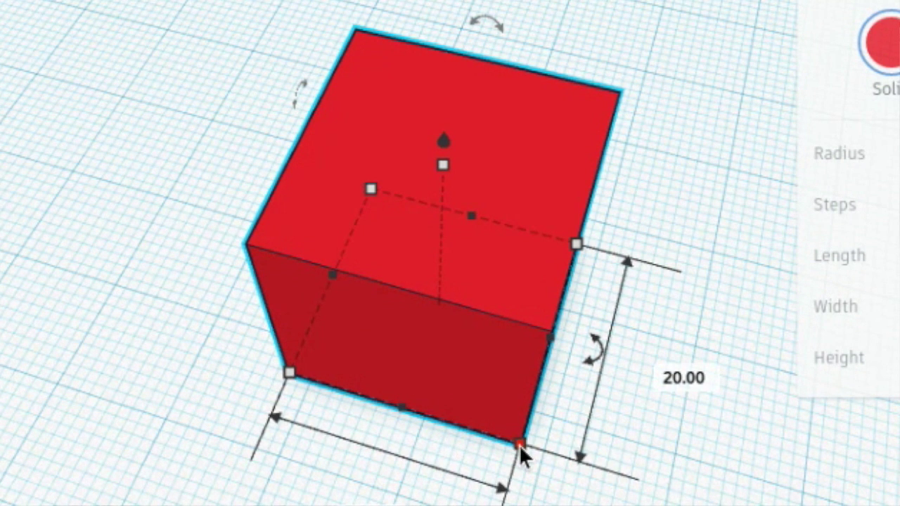
mouse_move(584, 250)
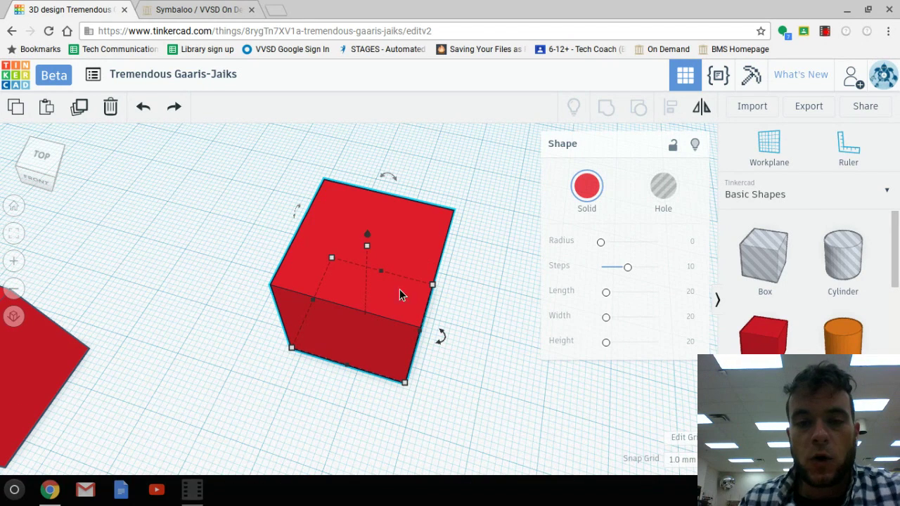
Step: Stretch the red cube's height to 46 mm on its 20 × 20 mm base
right_drag(471, 320, 409, 309)
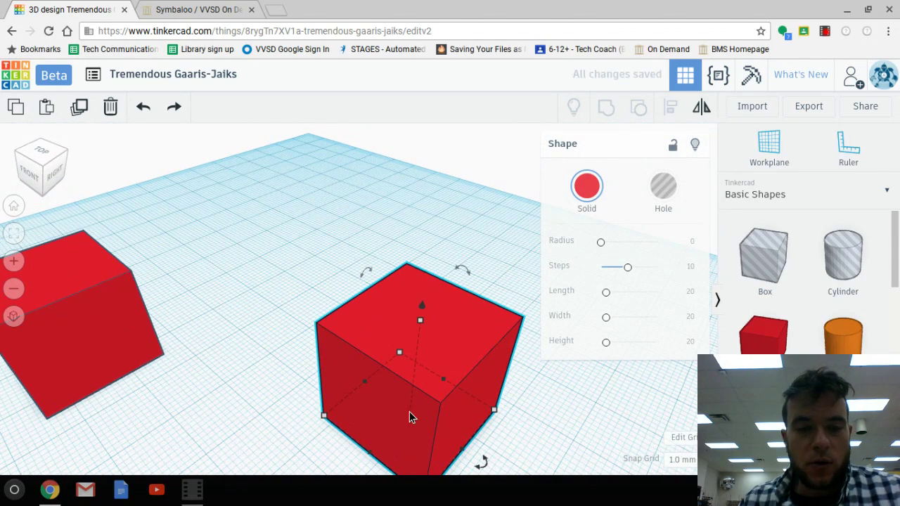
right_drag(409, 417, 298, 327)
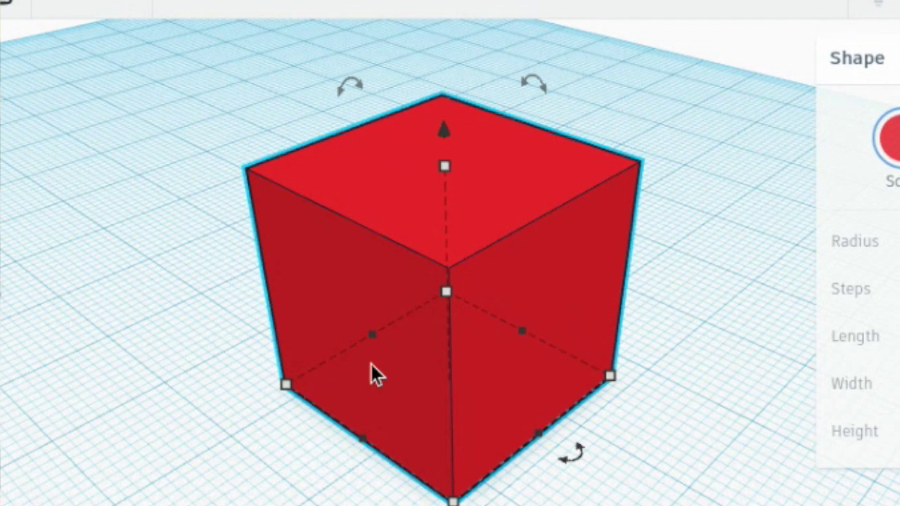
mouse_move(449, 174)
drag(449, 170, 441, 62)
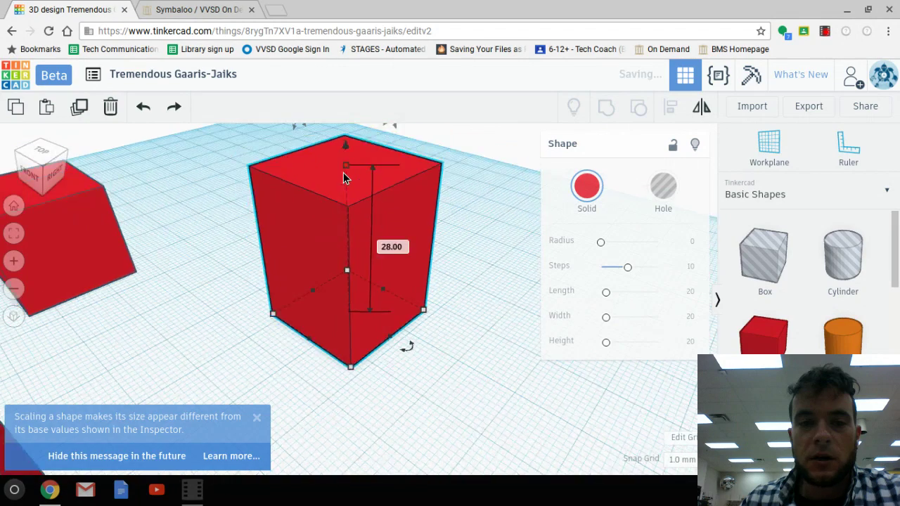
scroll(344, 214, down, 3)
right_drag(314, 317, 355, 257)
drag(374, 246, 369, 198)
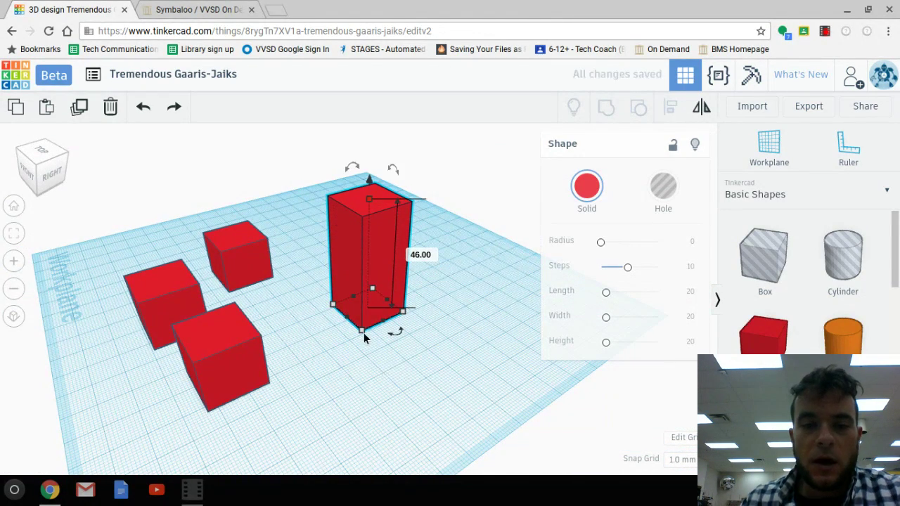
Step: Widen the tall block's base to about 42 × 36 mm
mouse_move(364, 332)
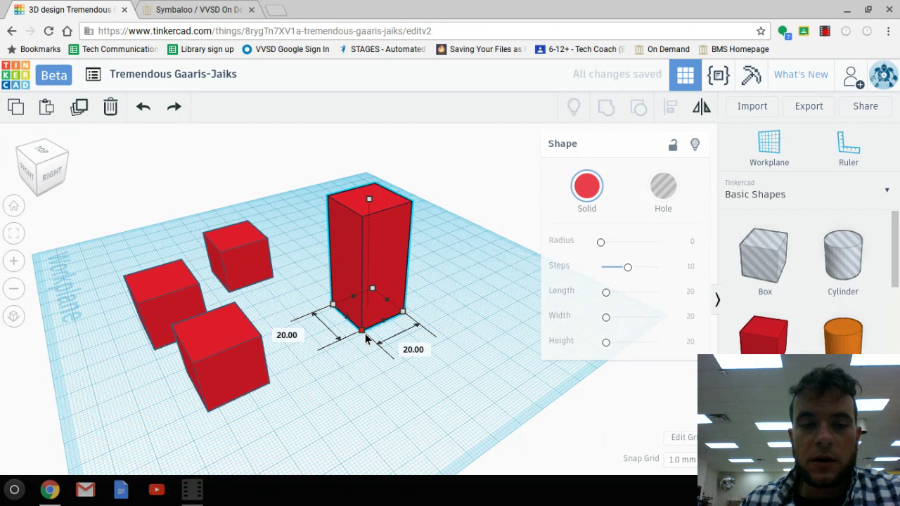
mouse_move(364, 338)
mouse_down()
mouse_move(349, 355)
mouse_move(325, 333)
mouse_move(365, 360)
mouse_move(447, 357)
mouse_move(489, 388)
mouse_move(339, 437)
mouse_move(374, 402)
mouse_move(369, 349)
mouse_up()
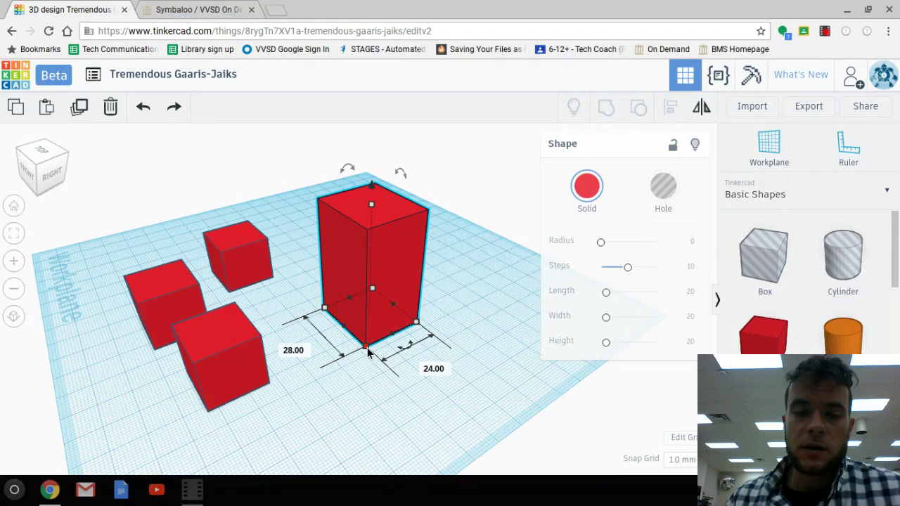
mouse_move(366, 348)
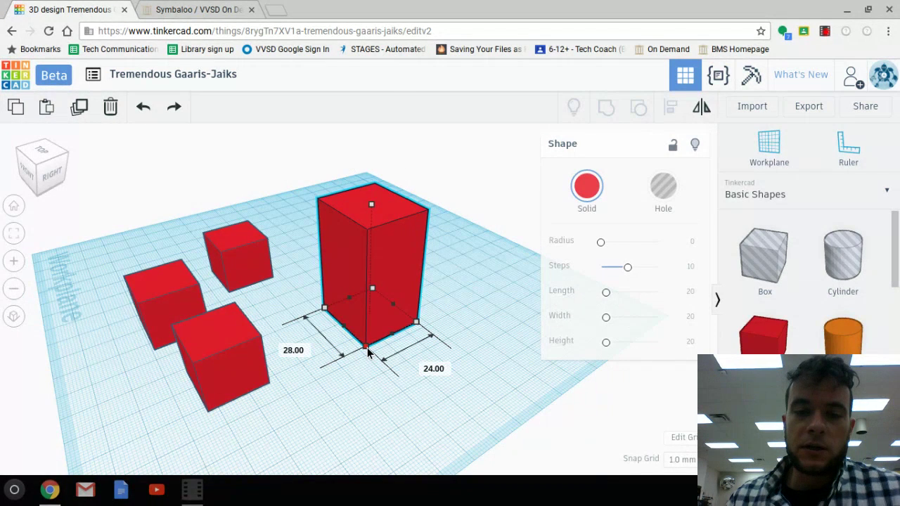
drag(367, 352, 357, 381)
scroll(363, 344, down, 5)
scroll(364, 344, up, 5)
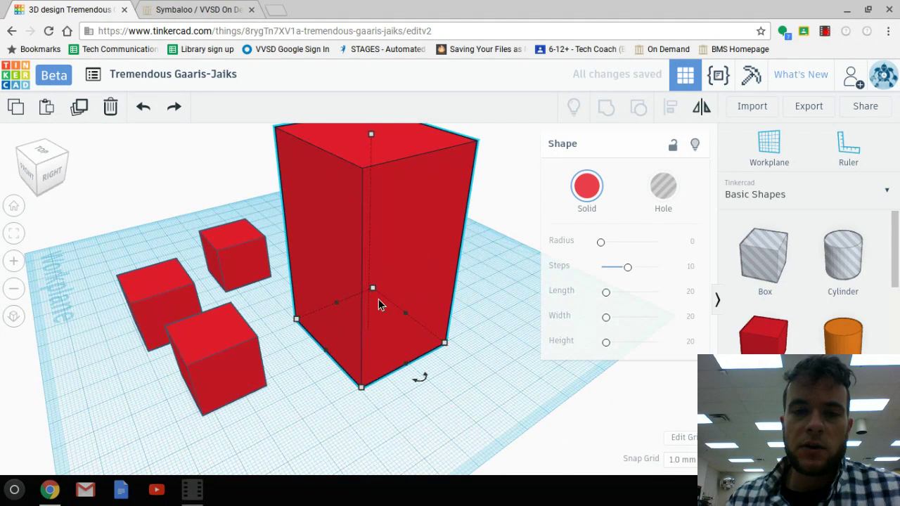
middle_drag(385, 287, 376, 313)
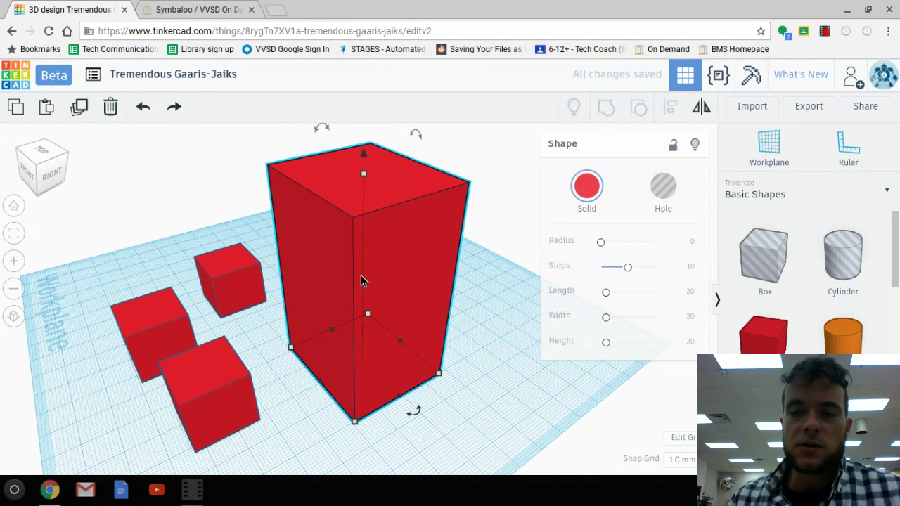
scroll(825, 312, down, 3)
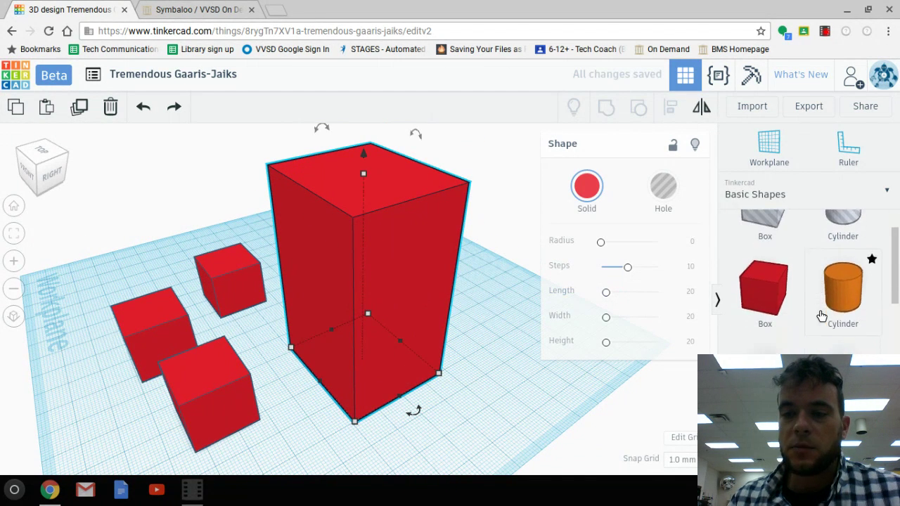
Step: Delete the back and left small cubes and the tall box, keeping one cube
scroll(821, 317, down, 5)
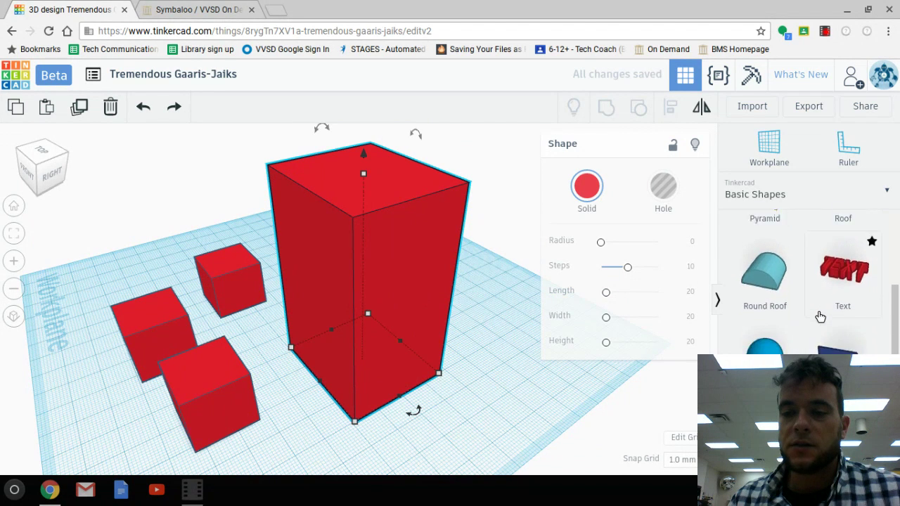
scroll(820, 317, up, 6)
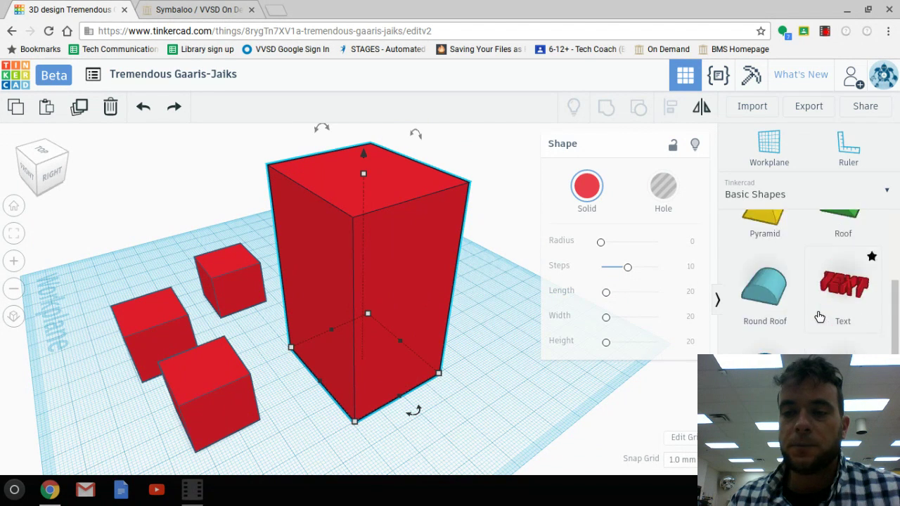
click(240, 294)
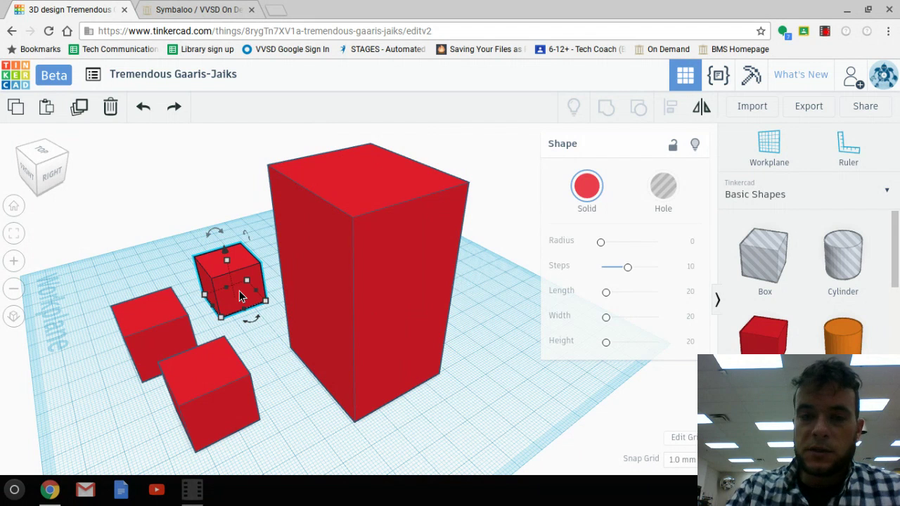
key(Delete)
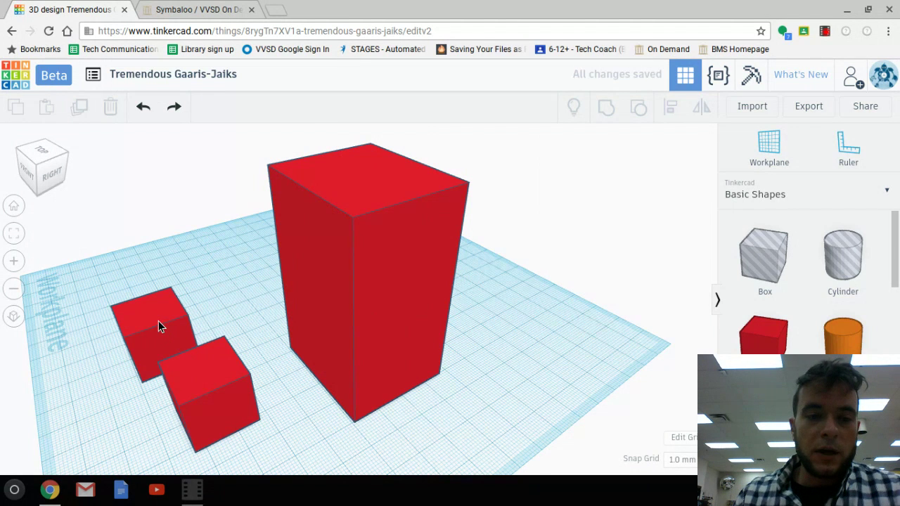
click(158, 321)
key(Delete)
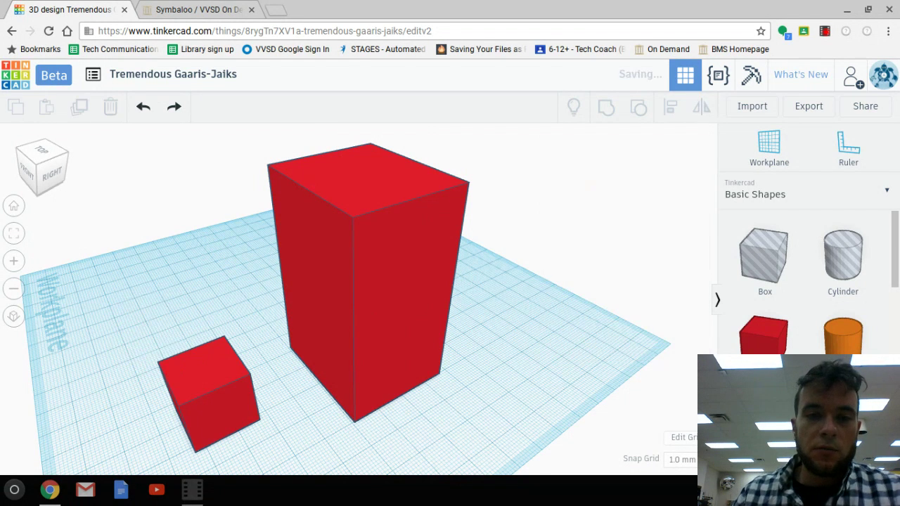
click(343, 186)
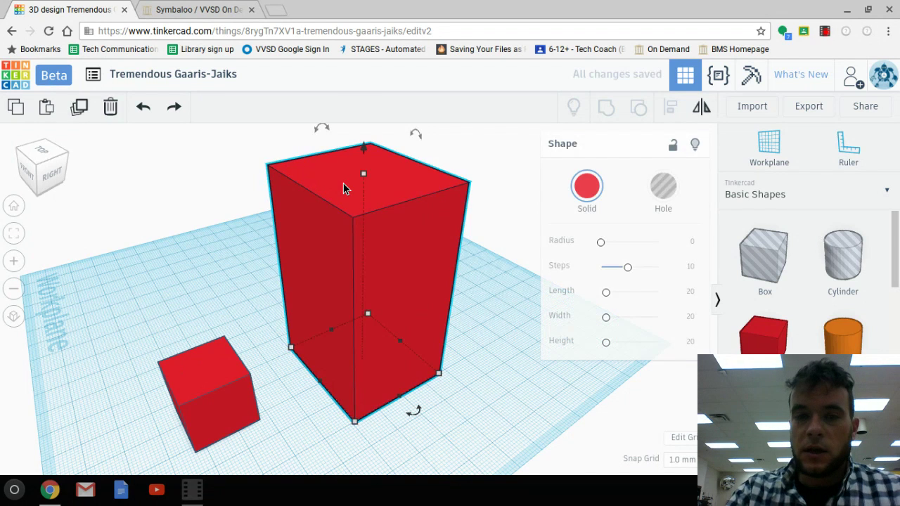
key(Delete)
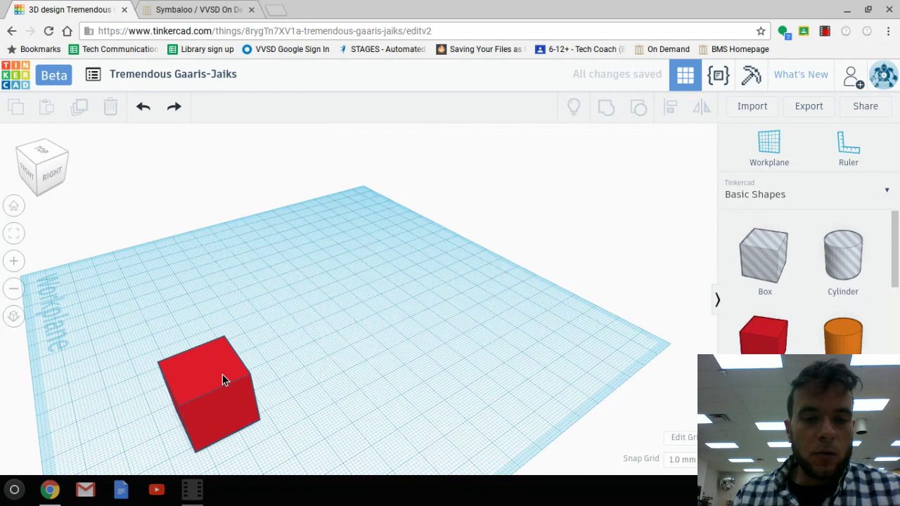
Step: Stretch the remaining red cube out to a 95-long block
middle_drag(222, 380, 389, 294)
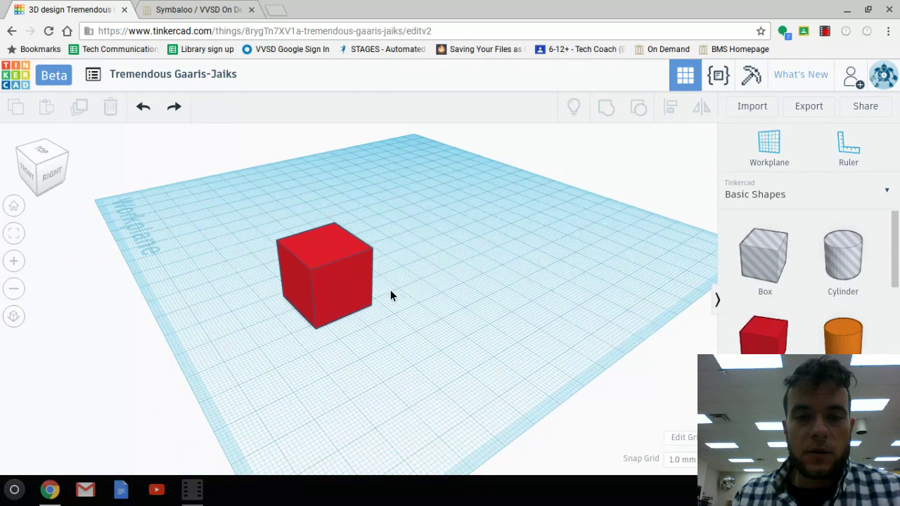
right_drag(420, 304, 349, 236)
click(350, 238)
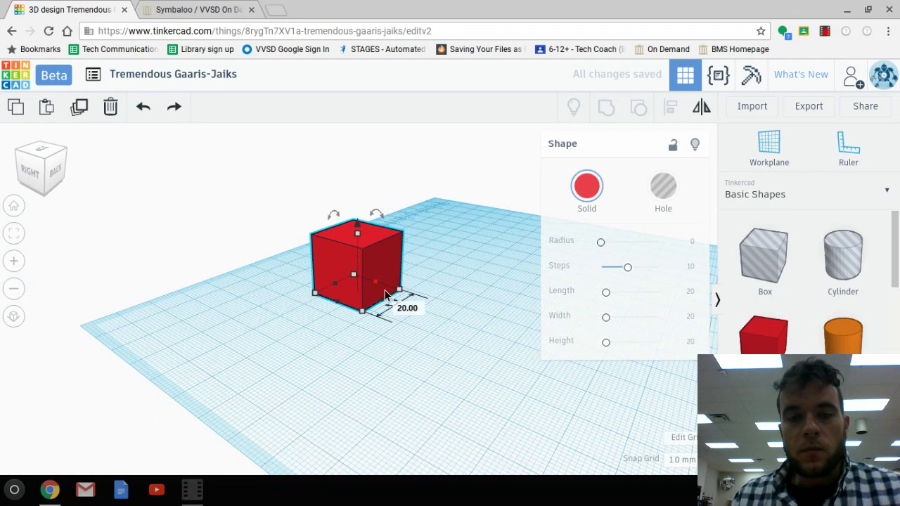
mouse_move(402, 295)
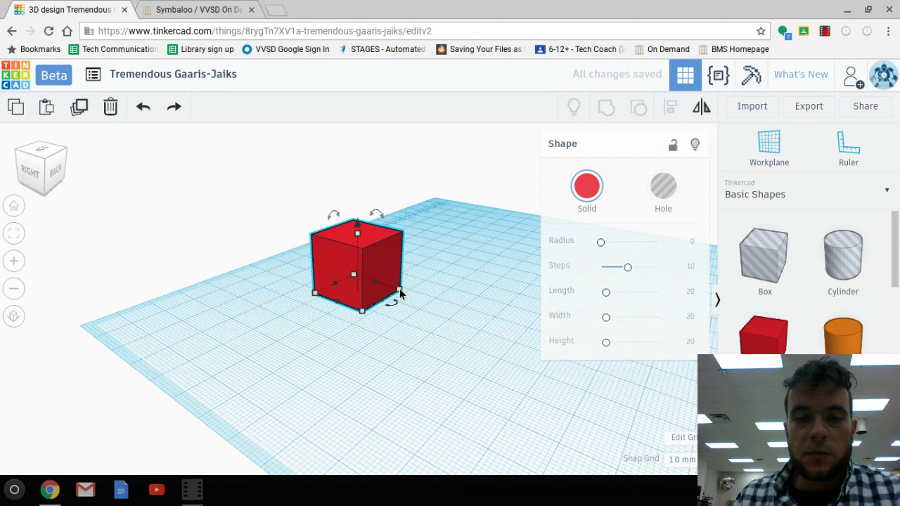
drag(401, 292, 664, 380)
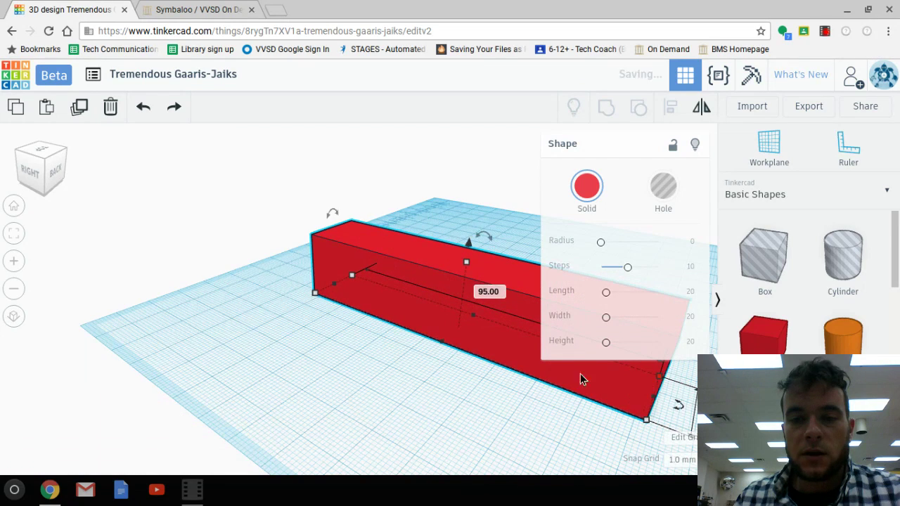
Step: Narrow the block from 19 to 12 wide
right_drag(257, 286, 520, 296)
scroll(497, 279, down, 5)
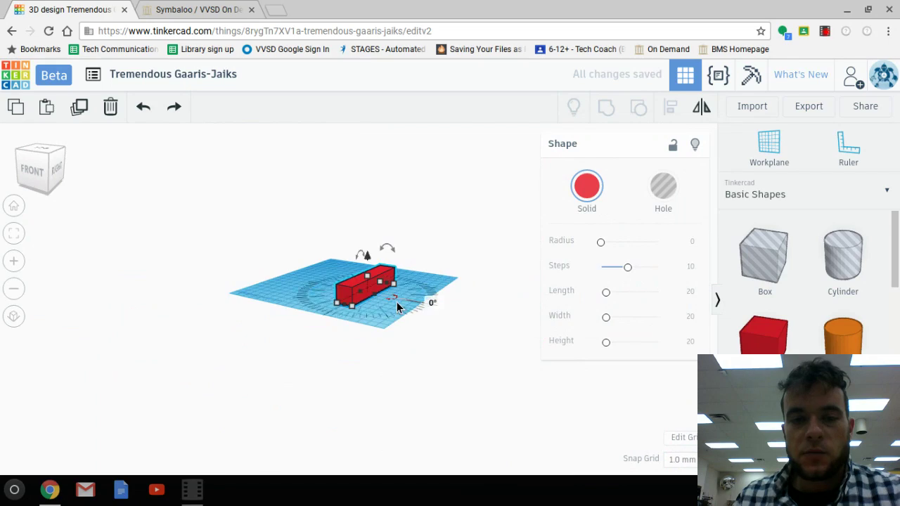
scroll(399, 309, up, 3)
scroll(397, 307, up, 2)
right_drag(358, 269, 367, 295)
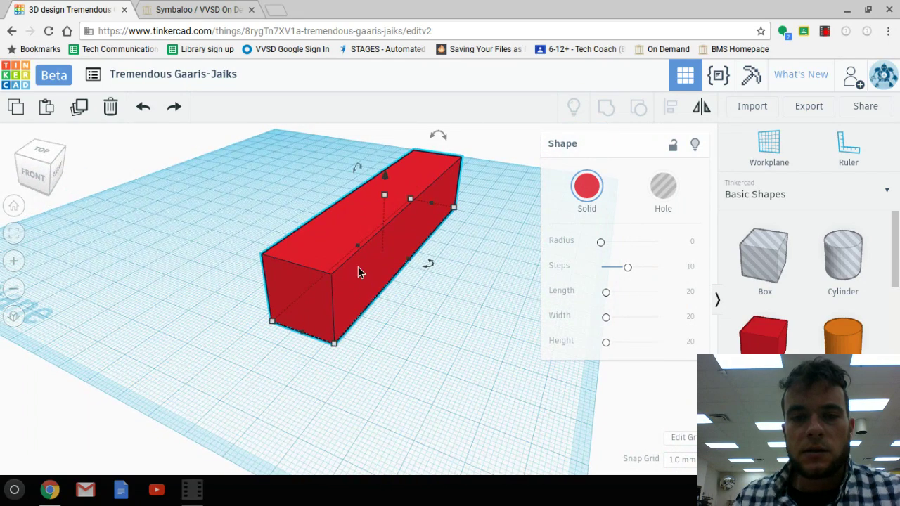
mouse_move(336, 346)
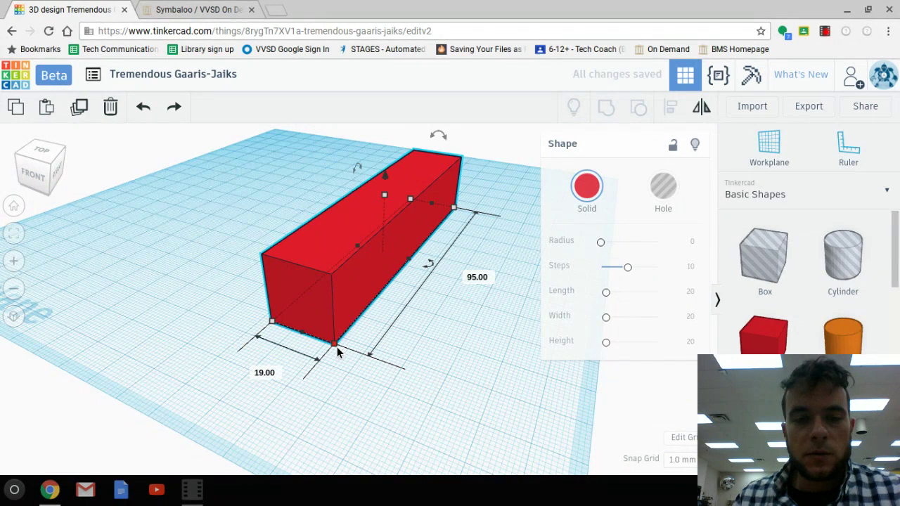
drag(337, 347, 314, 338)
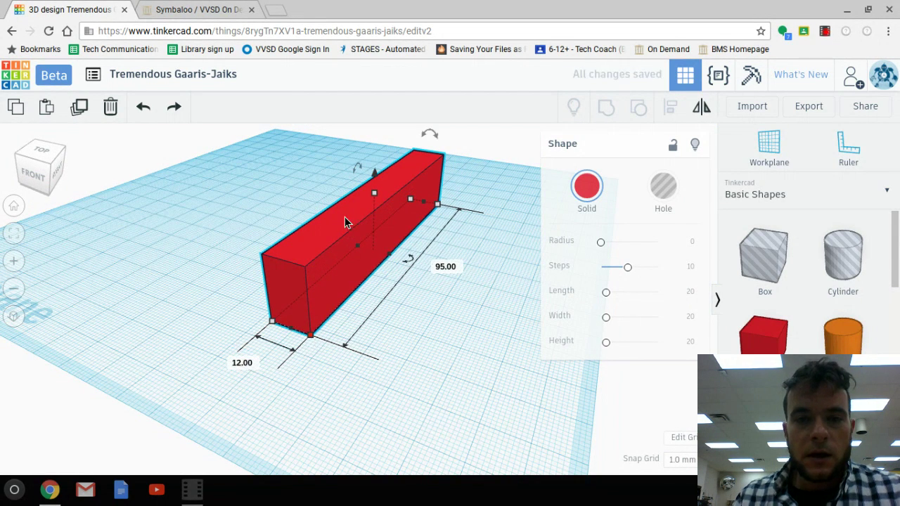
Step: Move the 12 × 95 bar toward the left of the workplane and select it
drag(345, 222, 157, 188)
right_drag(157, 241, 232, 265)
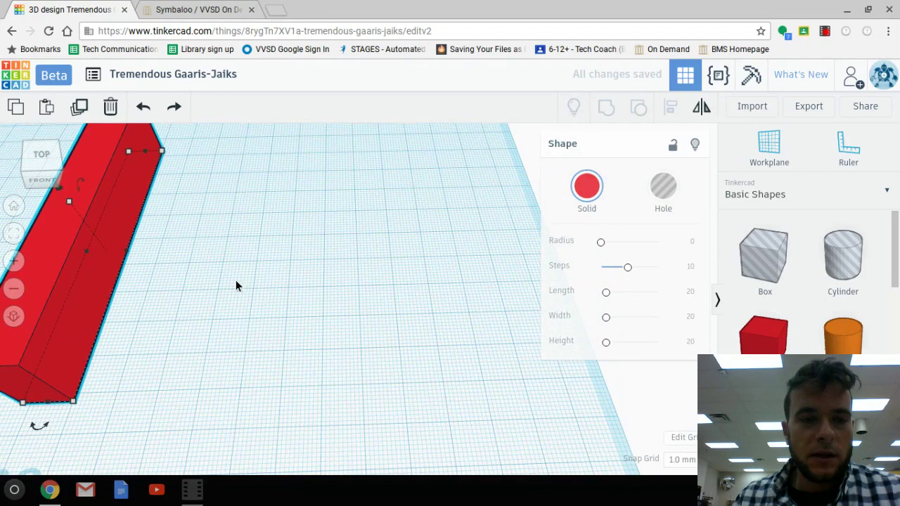
middle_drag(236, 281, 325, 299)
drag(142, 289, 92, 291)
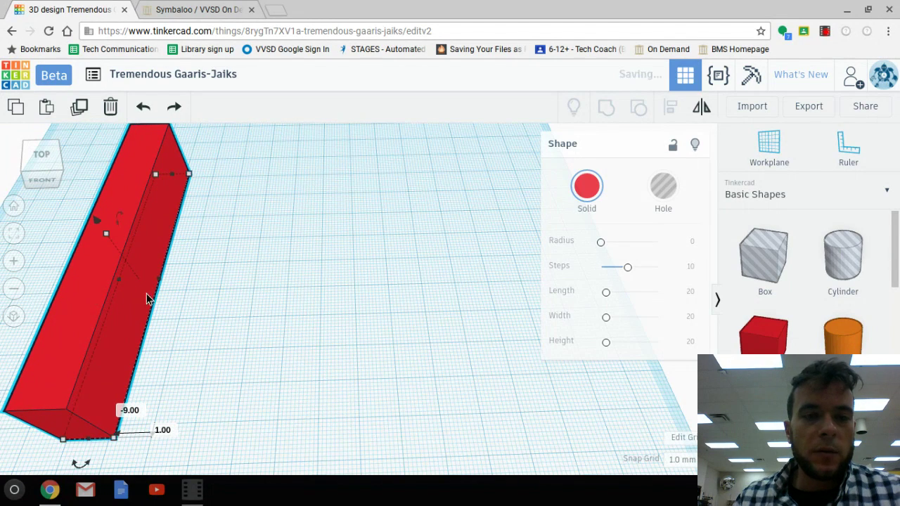
scroll(161, 294, down, 5)
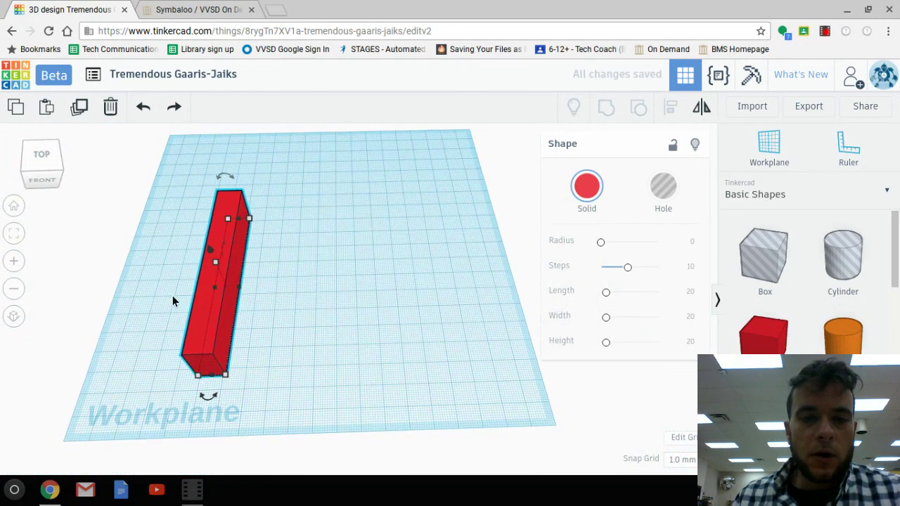
drag(227, 252, 218, 267)
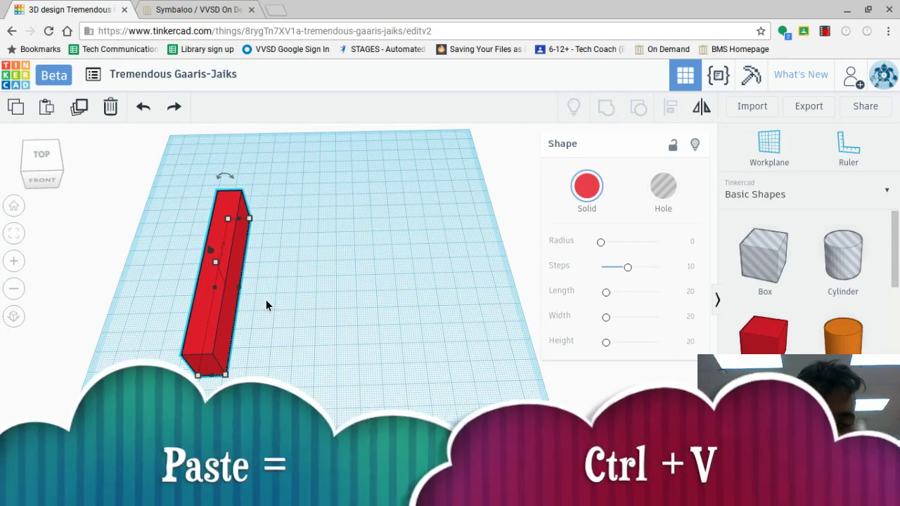
Step: Paste two copies of the bar, placing the first parallel about 30 mm right of the original
key(ctrl+v)
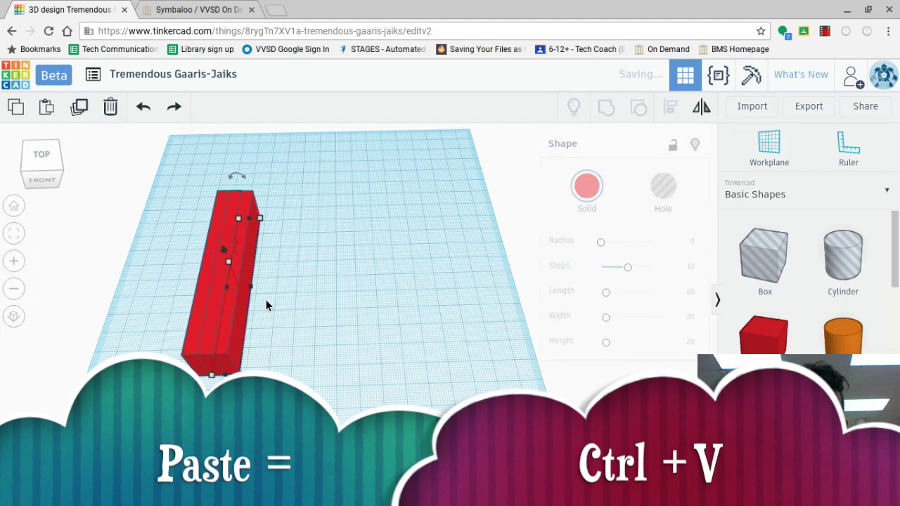
drag(236, 269, 305, 267)
right_drag(235, 284, 261, 261)
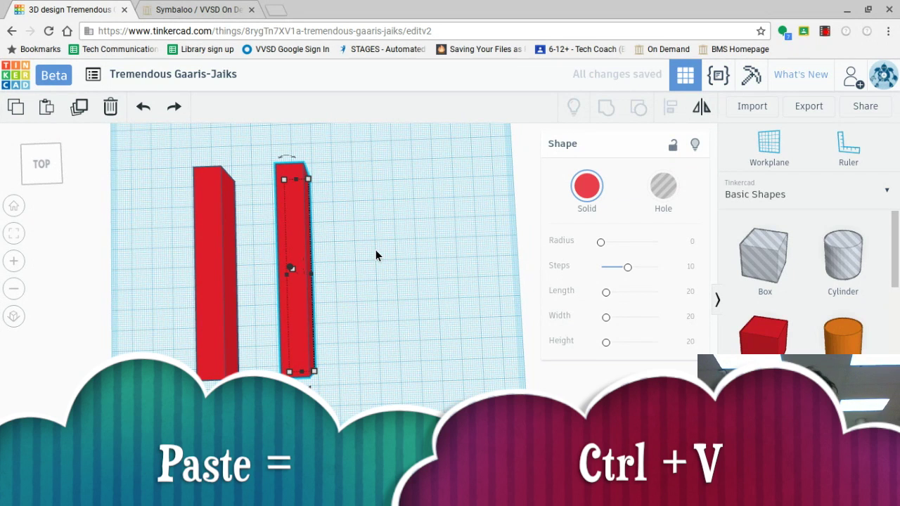
key(ctrl+v)
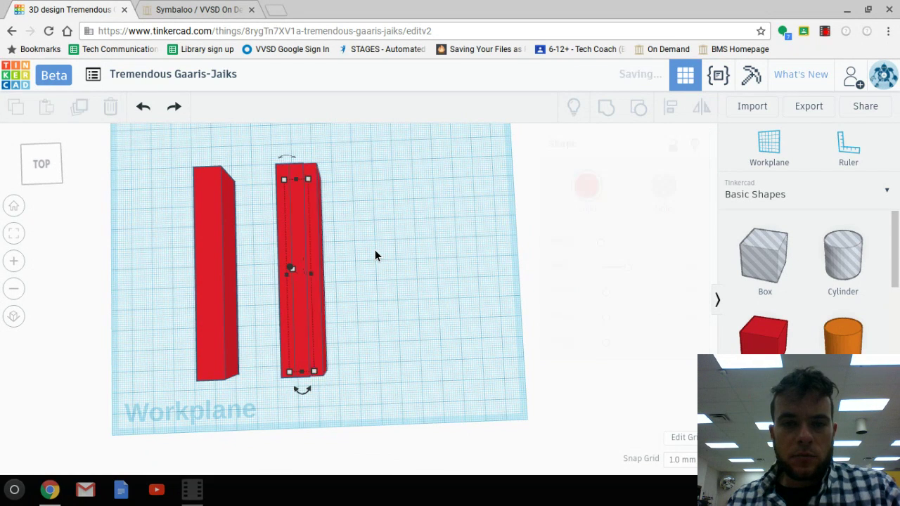
Step: Move the third bar to the right of the others and shorten it to 12 × 44 mm
drag(316, 257, 410, 251)
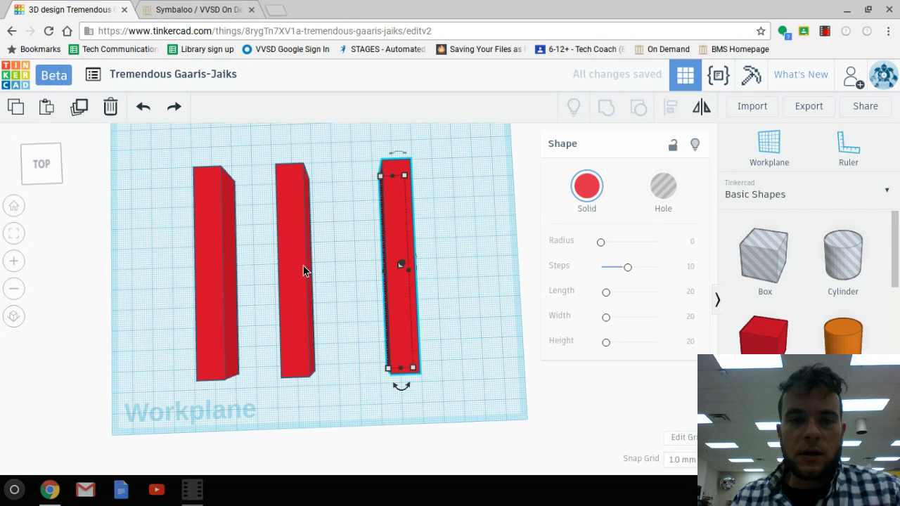
right_drag(422, 292, 365, 256)
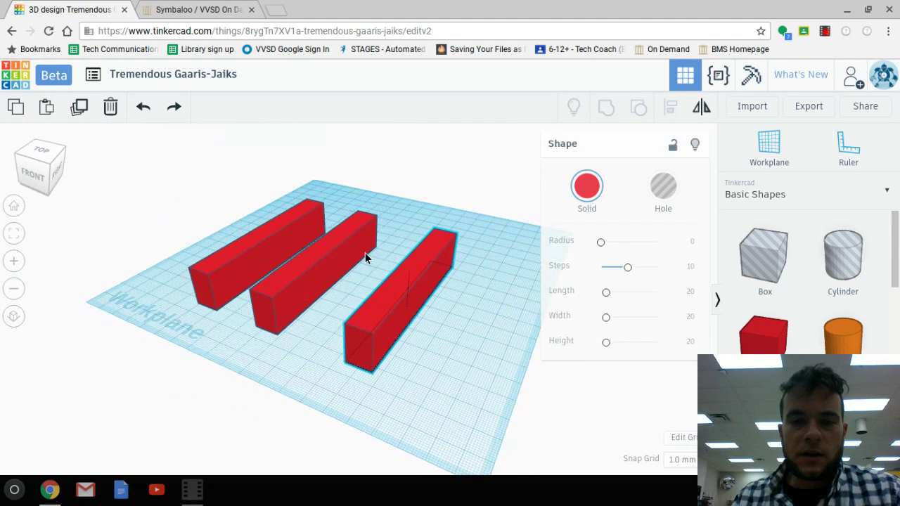
drag(367, 371, 423, 312)
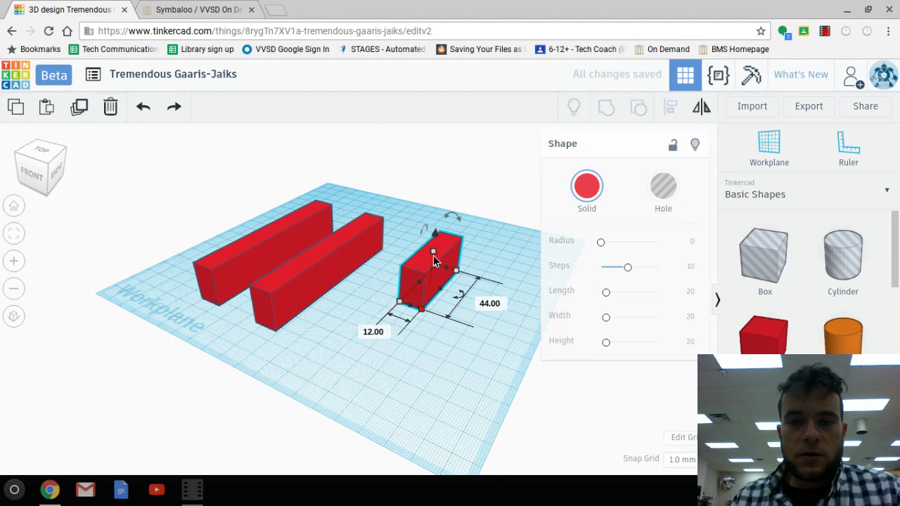
Step: Rotate the short 44 mm bar to -90° so it crosses the two long bars
mouse_move(464, 300)
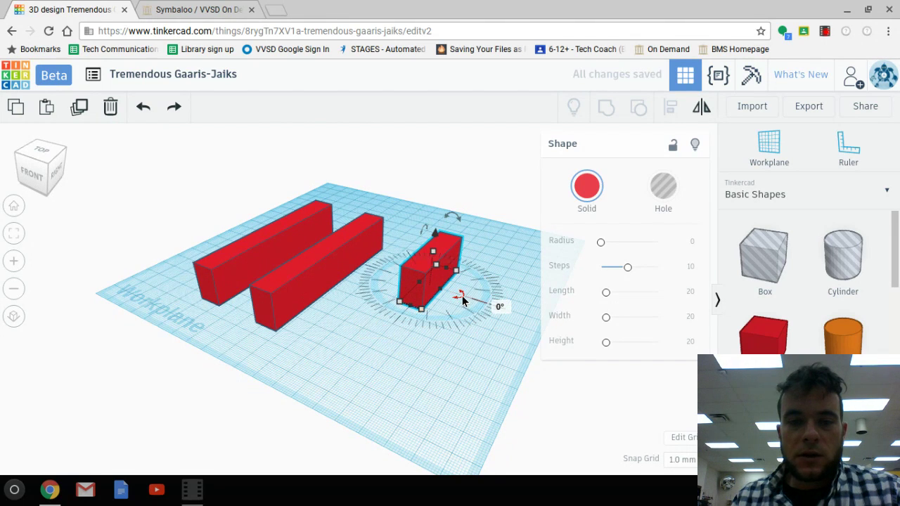
scroll(464, 298, up, 5)
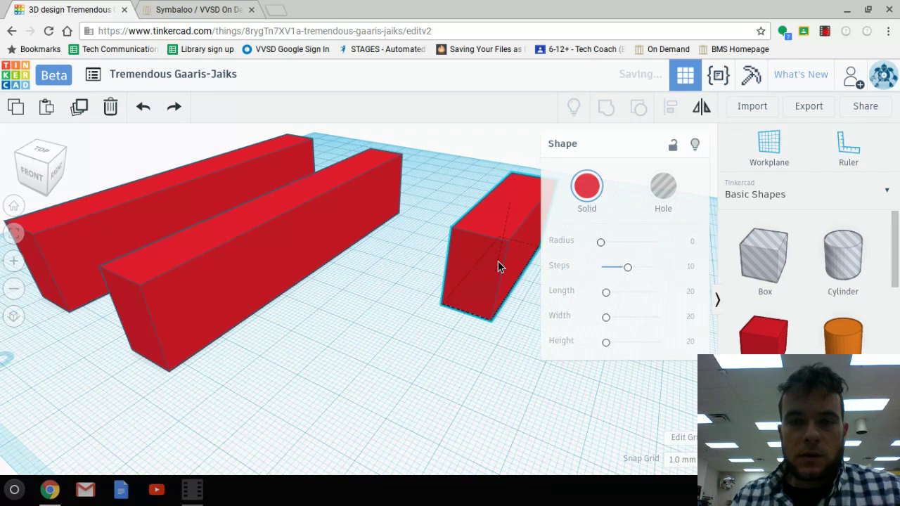
scroll(498, 264, down, 5)
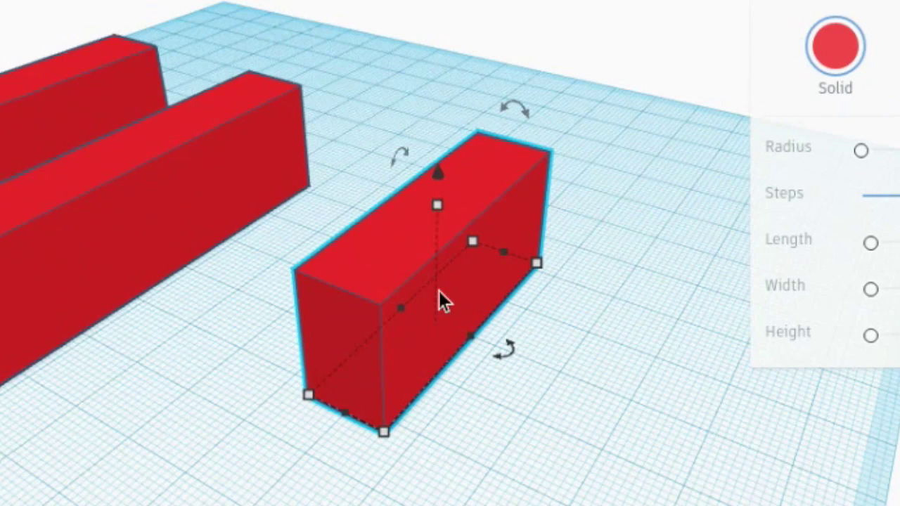
drag(503, 345, 518, 361)
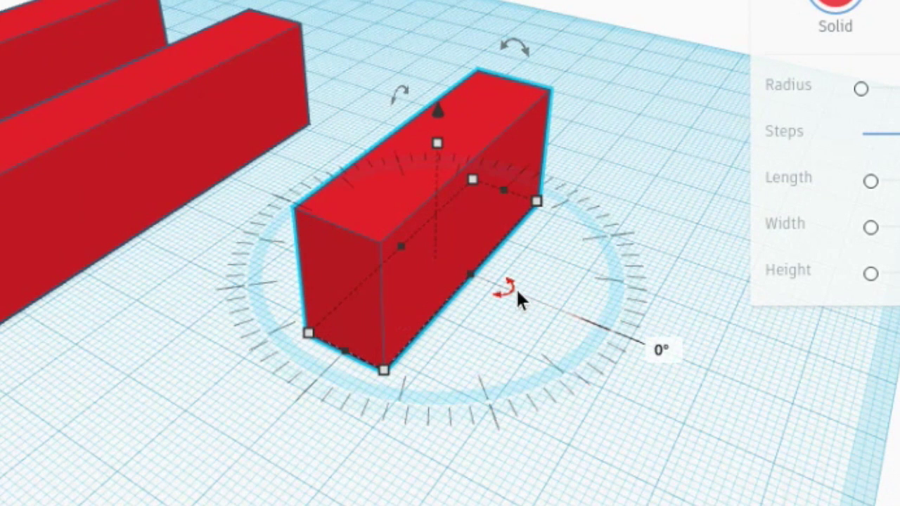
drag(513, 299, 415, 308)
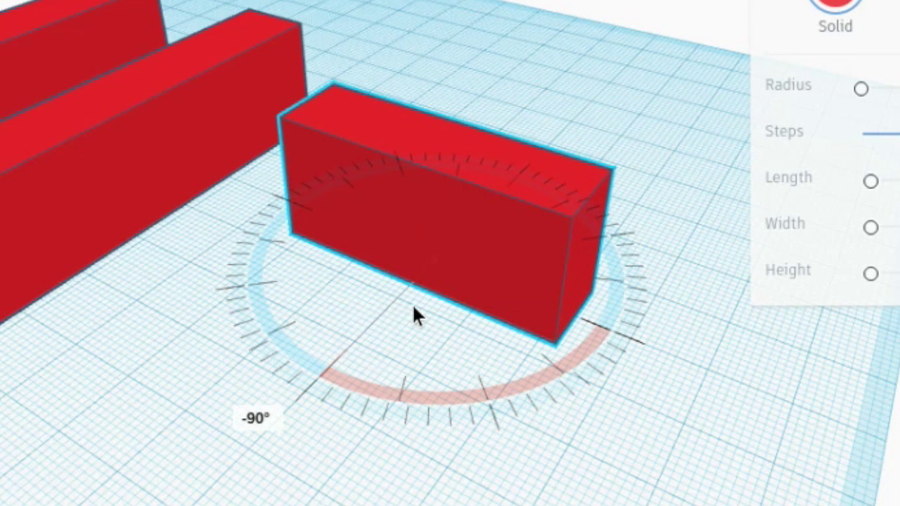
mouse_move(428, 310)
mouse_down()
mouse_move(478, 298)
mouse_move(425, 307)
mouse_up()
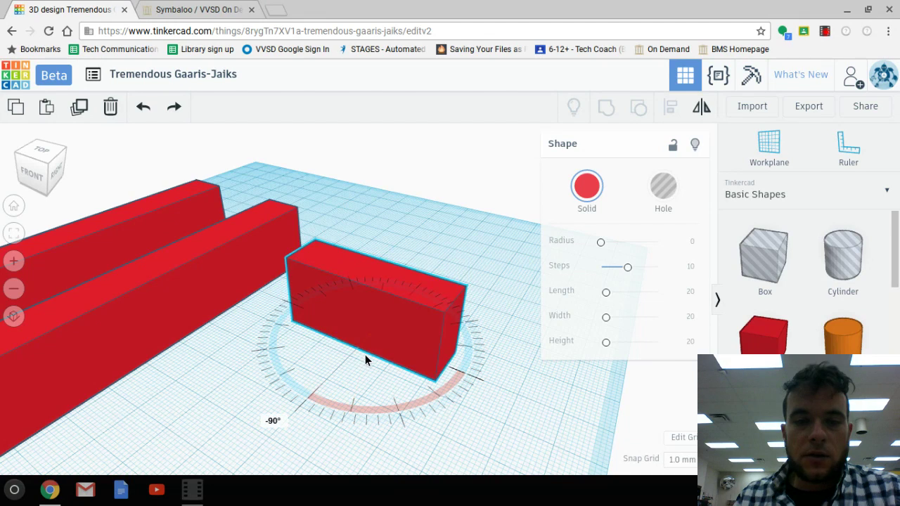
drag(365, 360, 283, 343)
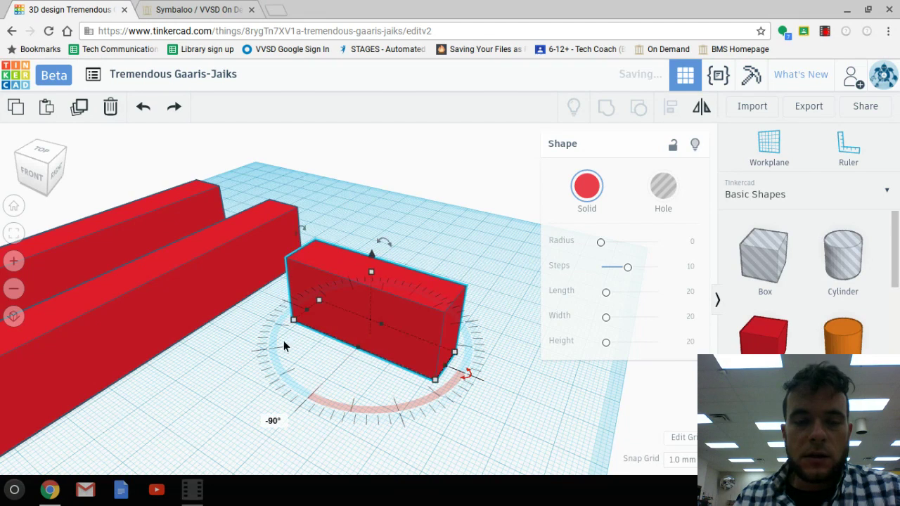
scroll(274, 341, down, 3)
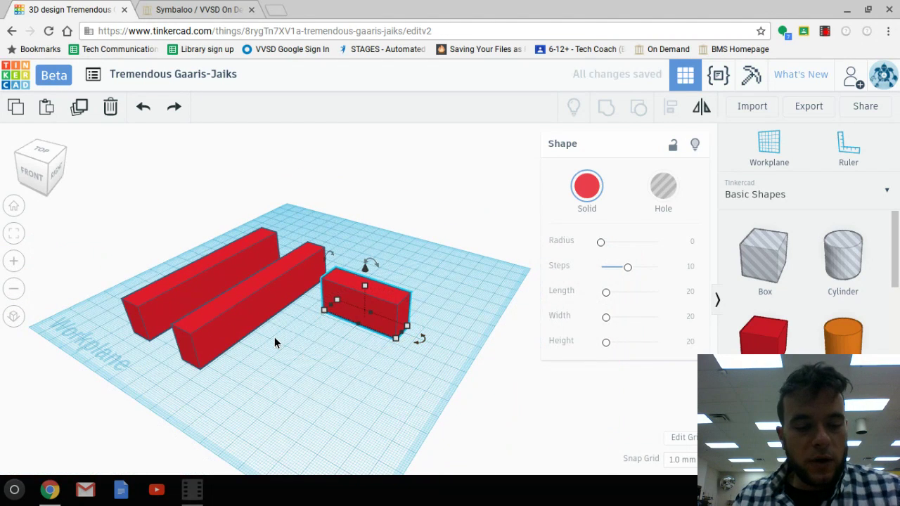
Step: Move the rotated crossbar into the gap between the two long bars to form the H
middle_drag(277, 337, 488, 378)
drag(471, 331, 334, 317)
right_drag(312, 341, 386, 398)
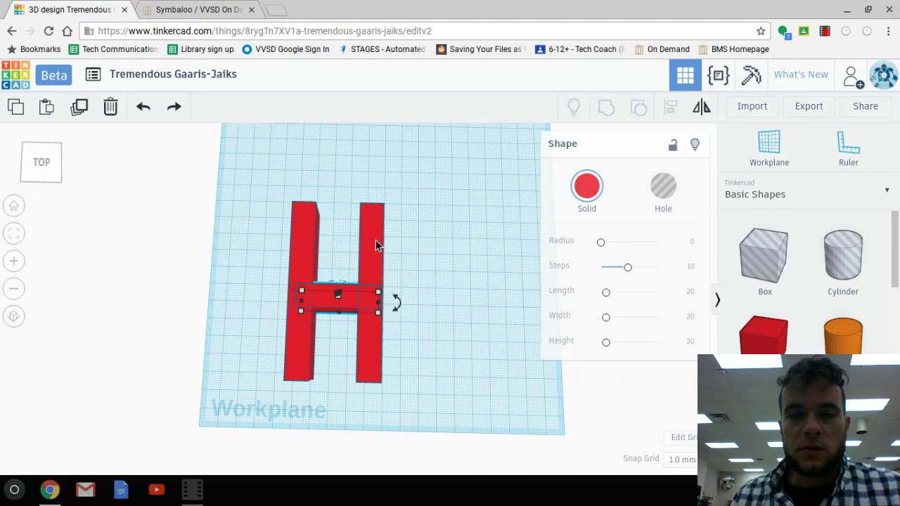
Step: Select the right post of the H and duplicate it
click(375, 239)
right_drag(444, 275, 406, 307)
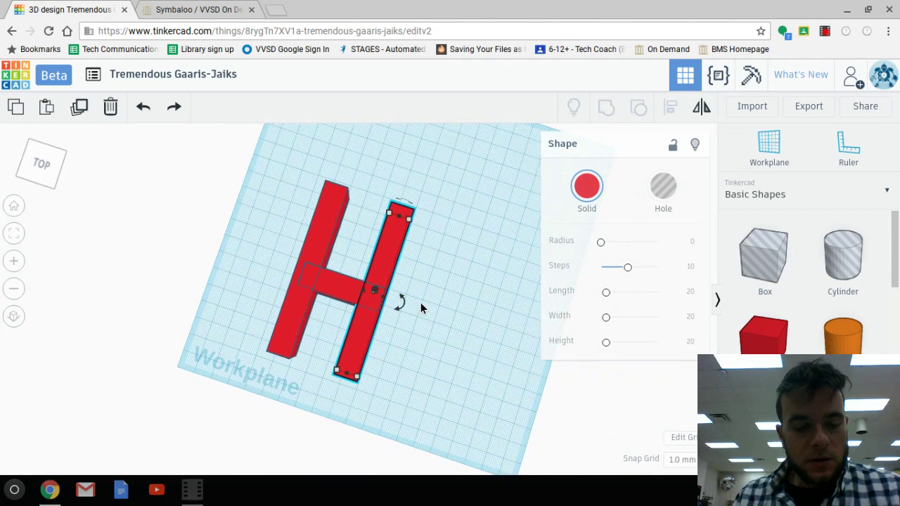
key(Right)
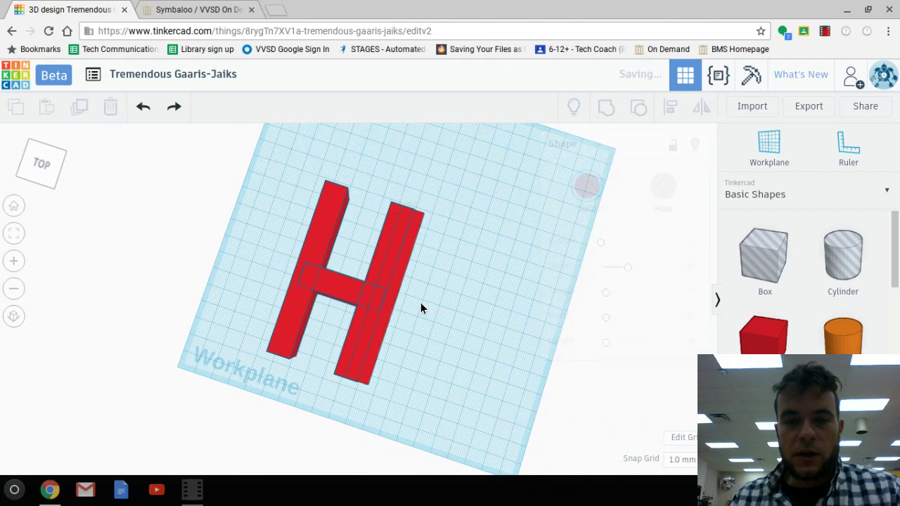
Step: Place the copied post right of the H and shorten it to 66 mm as the i stem
drag(398, 286, 454, 303)
right_drag(501, 303, 285, 295)
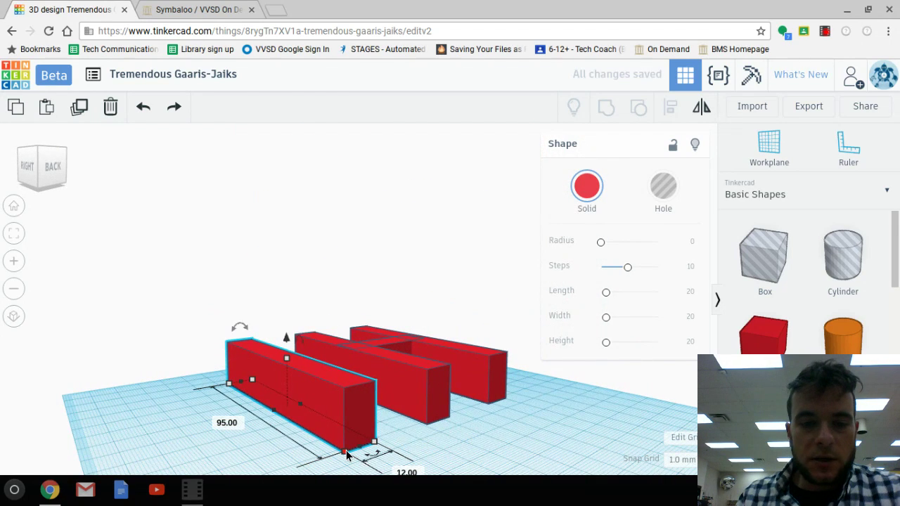
drag(346, 455, 298, 429)
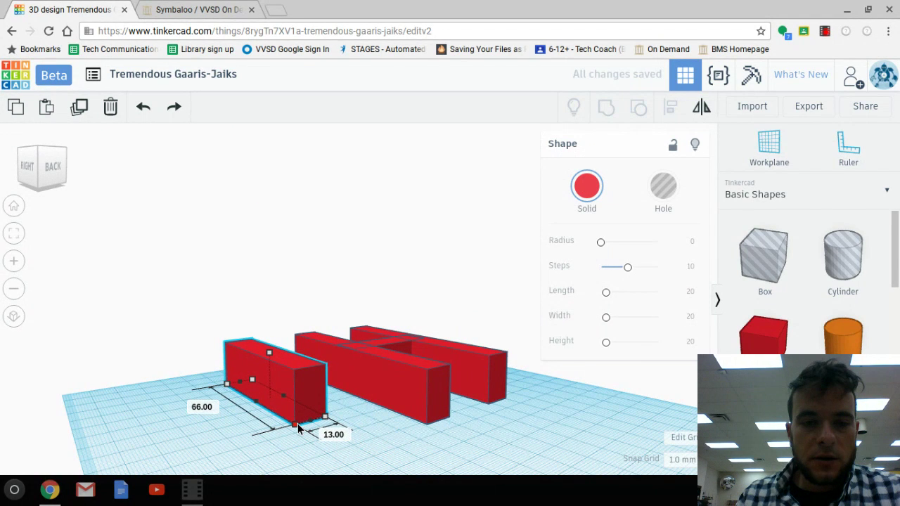
right_drag(240, 399, 365, 415)
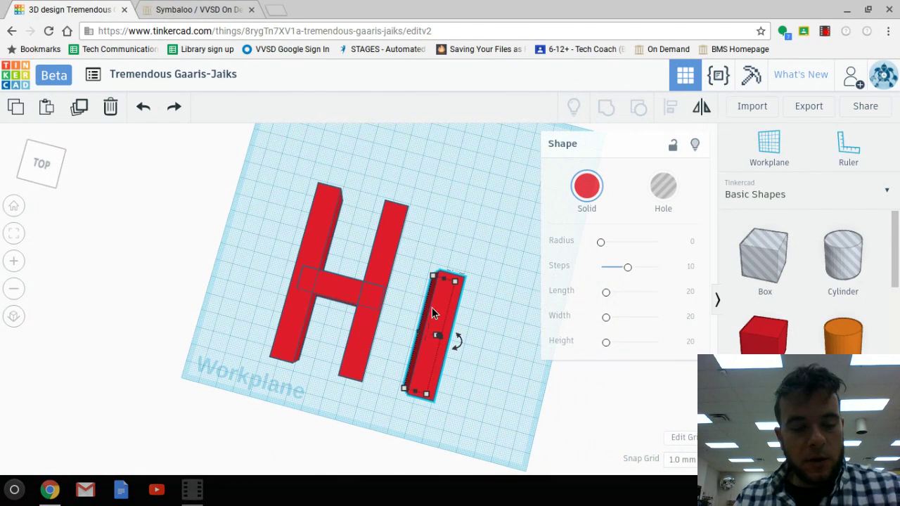
Step: Duplicate the i stem, lift the copy above it, and shrink it into a small dot
key(ctrl+d)
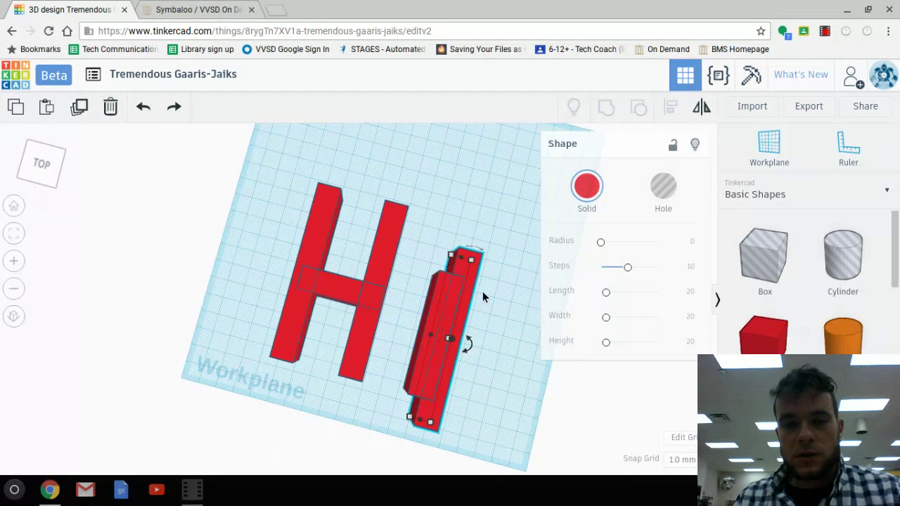
drag(469, 273, 496, 117)
right_drag(504, 246, 263, 293)
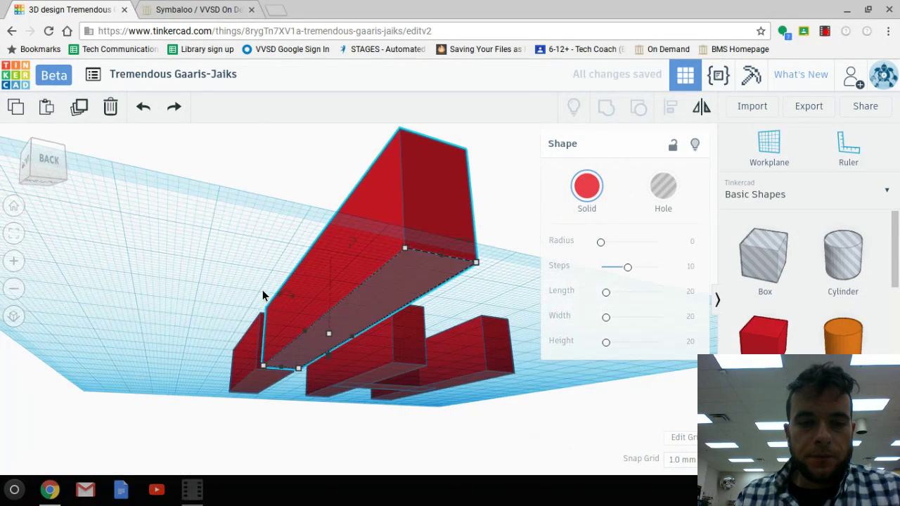
drag(407, 249, 286, 360)
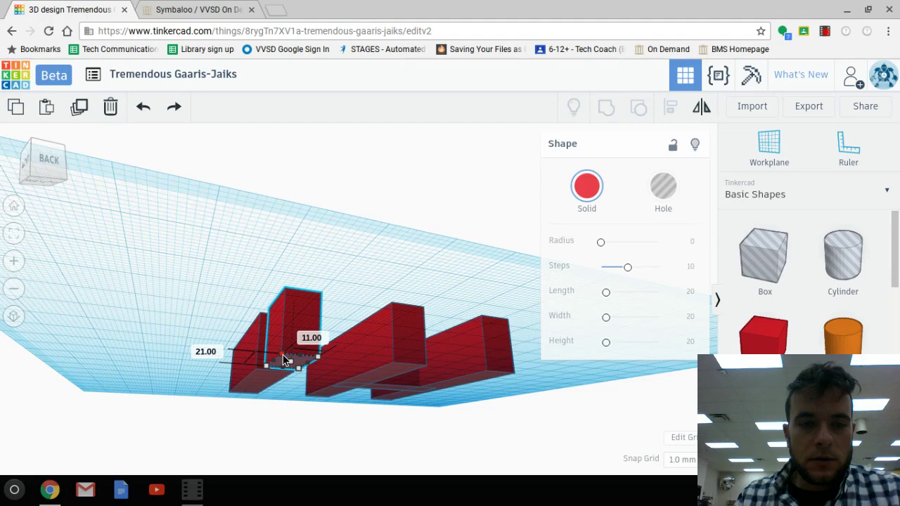
right_drag(189, 332, 309, 382)
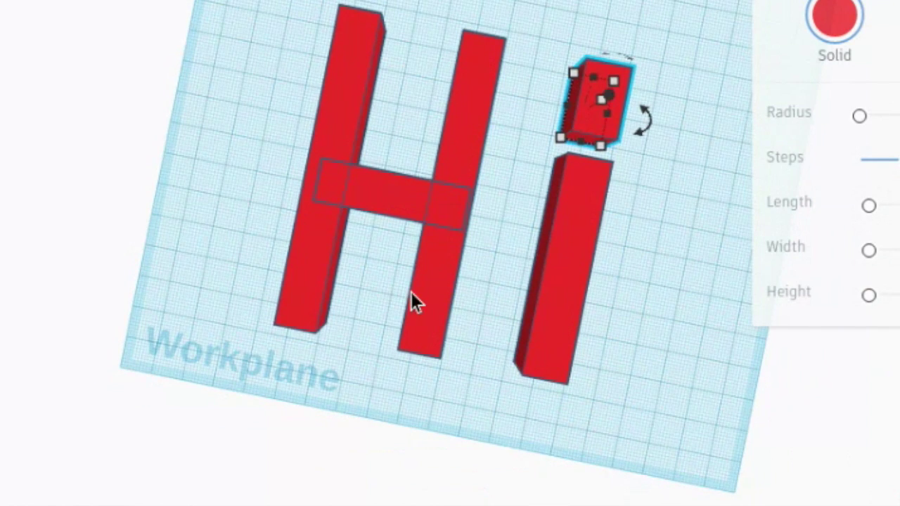
right_drag(410, 292, 455, 284)
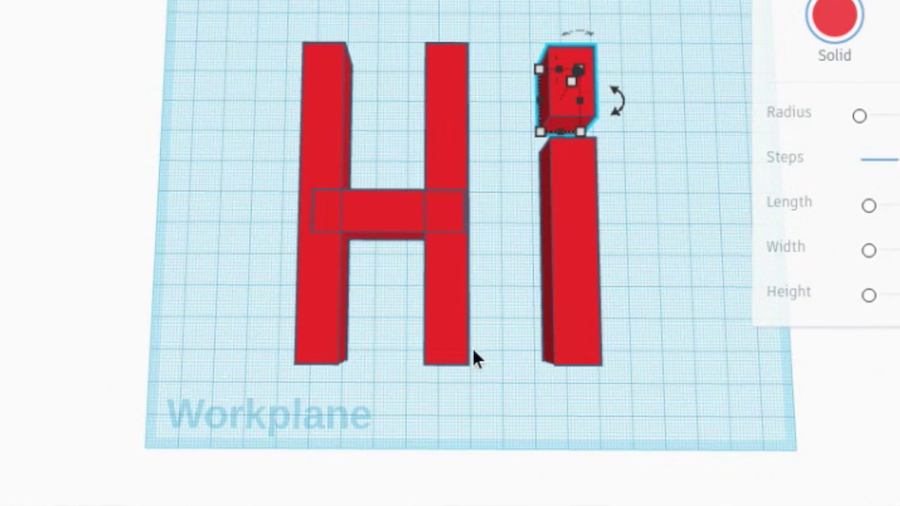
click(446, 134)
right_drag(482, 305, 416, 316)
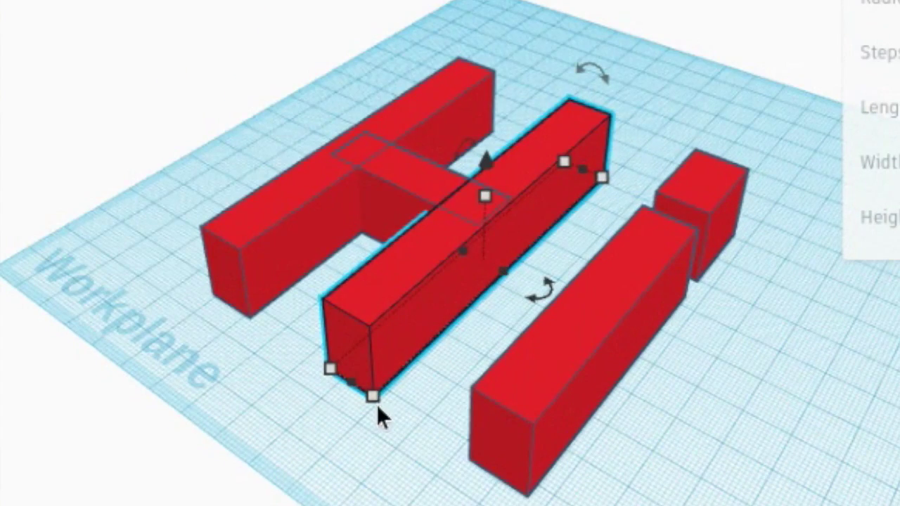
mouse_move(373, 397)
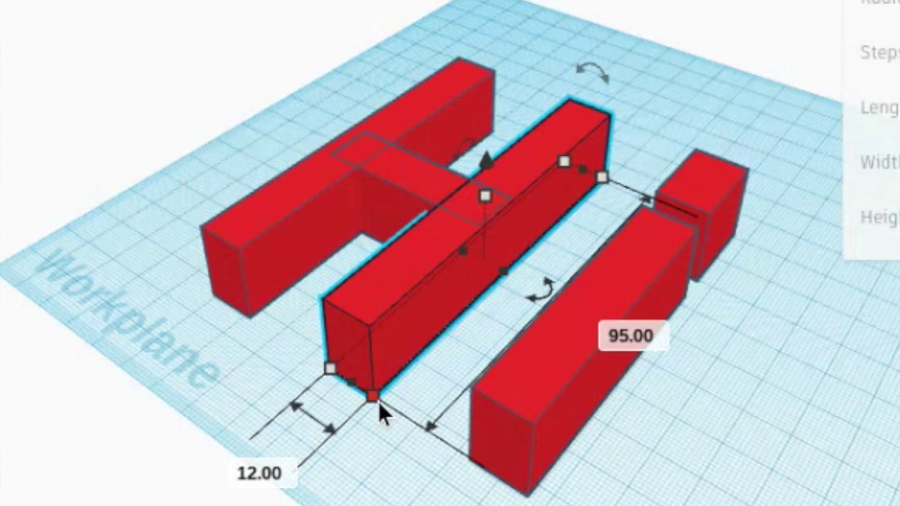
mouse_move(547, 312)
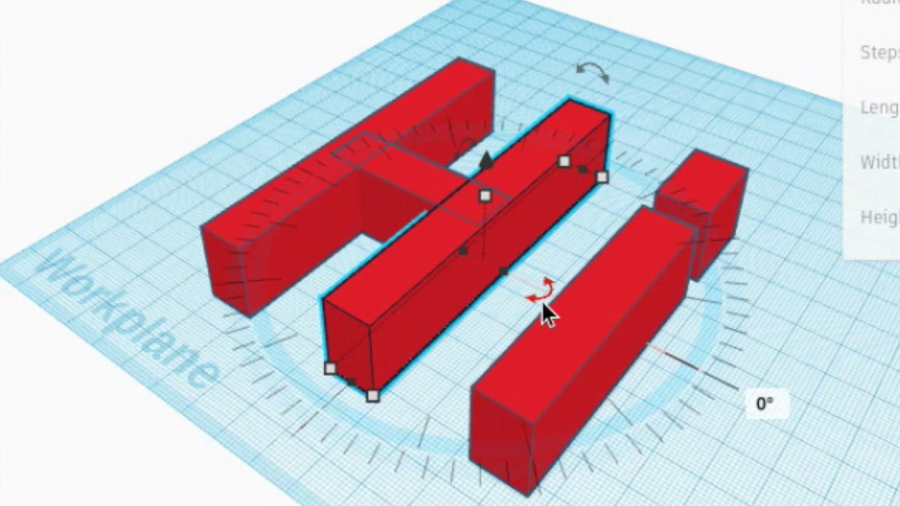